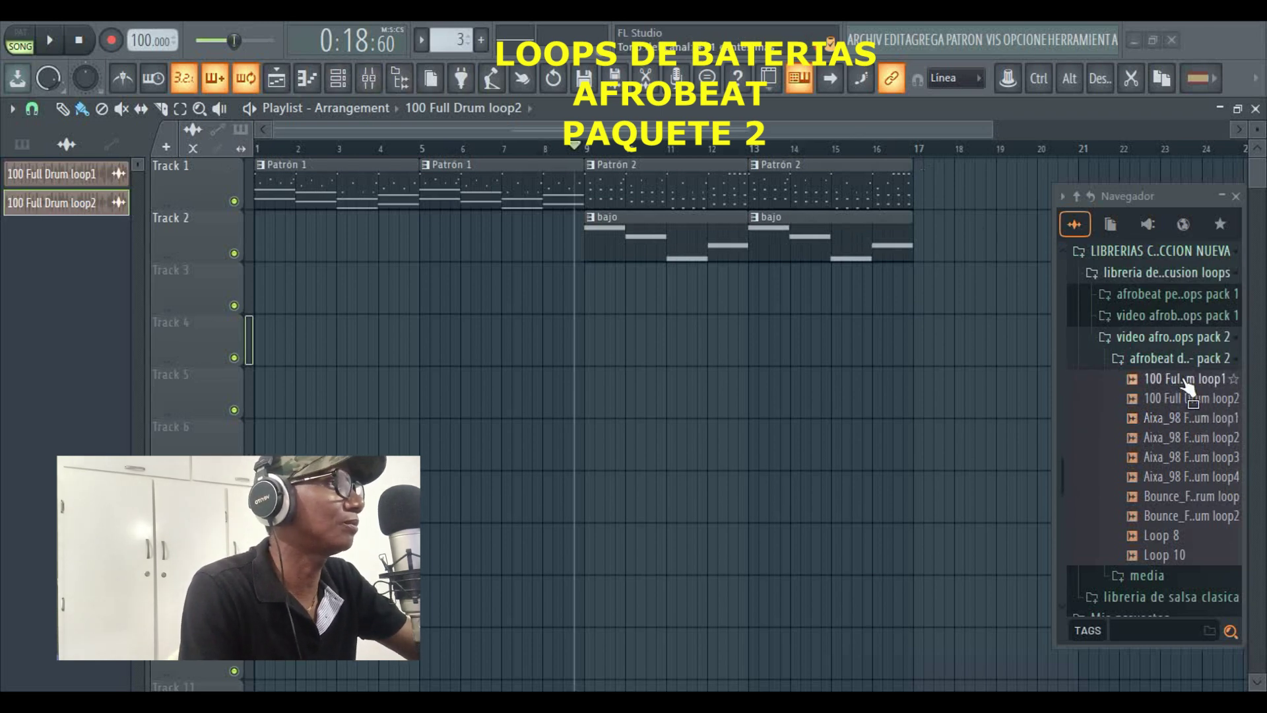
Fill Track 3 from bar 1 to bar 9 with two 100 Full Drum loop1 clips and play them from the start
{"action": "left_click_drag", "start_coordinate": [1186, 383], "coordinate": [259, 288]}
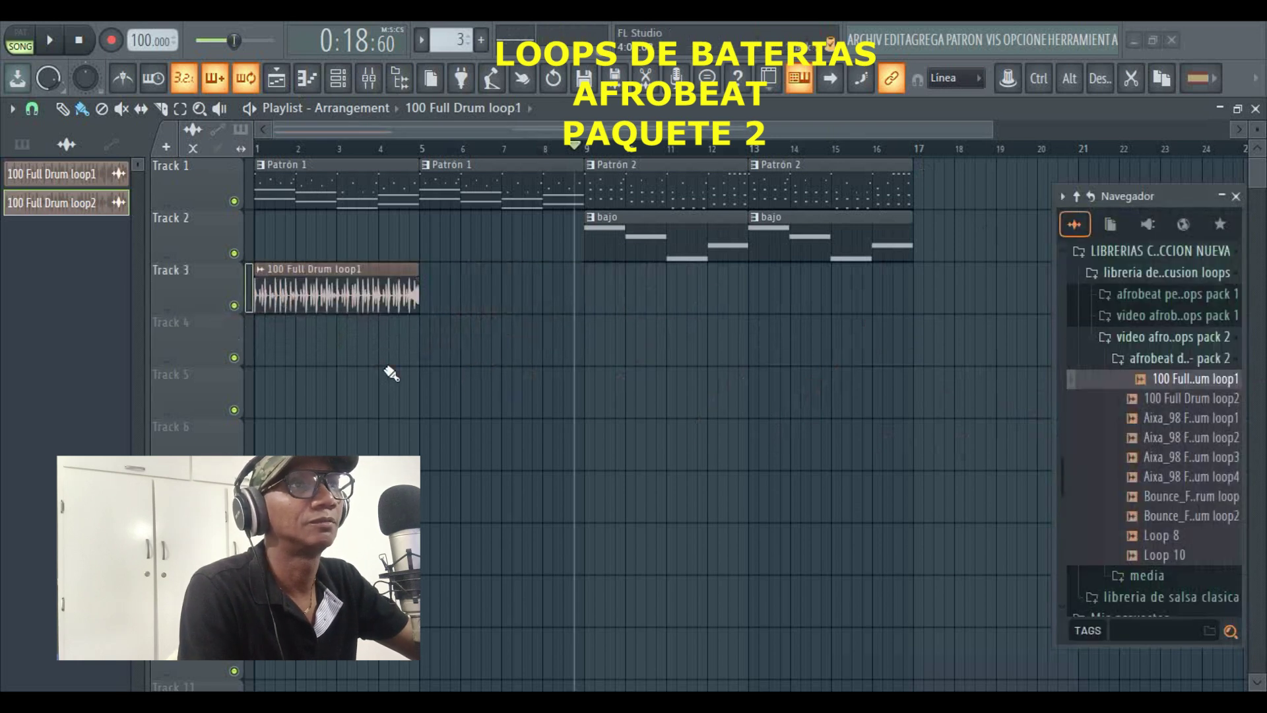
{"action": "left_click", "coordinate": [431, 305]}
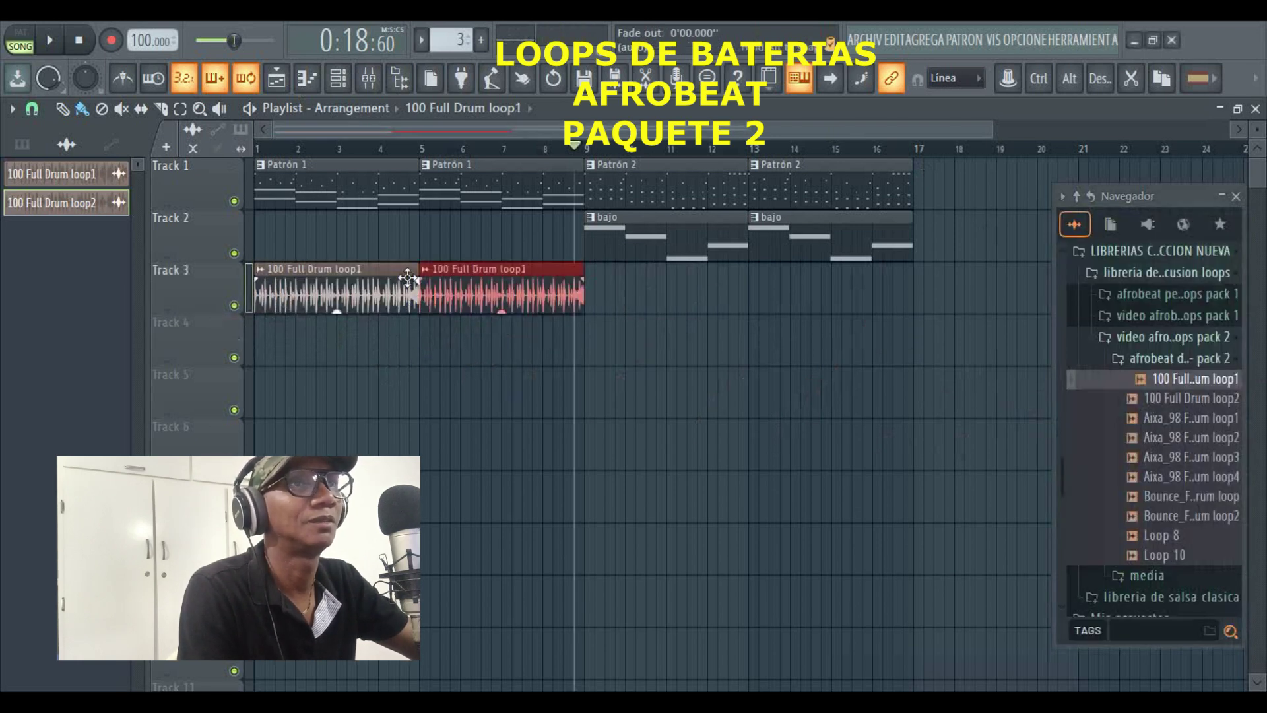
{"action": "left_click", "coordinate": [264, 149]}
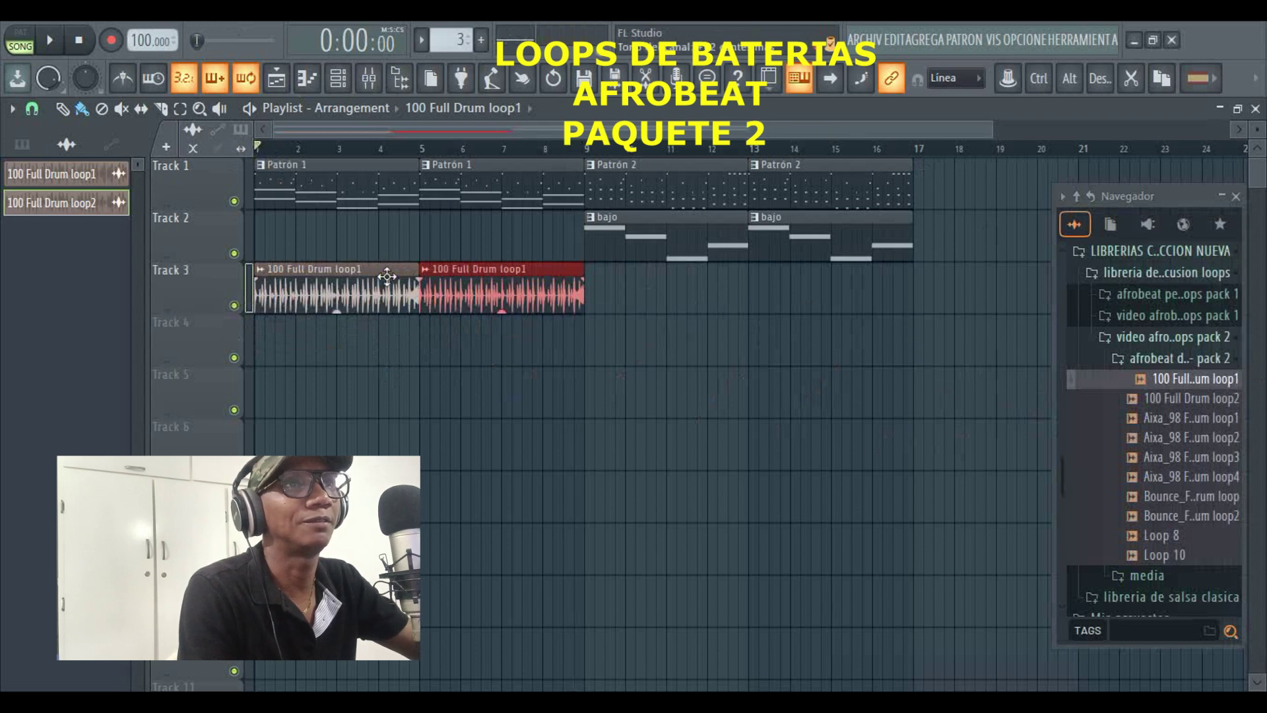
{"action": "key", "text": "space"}
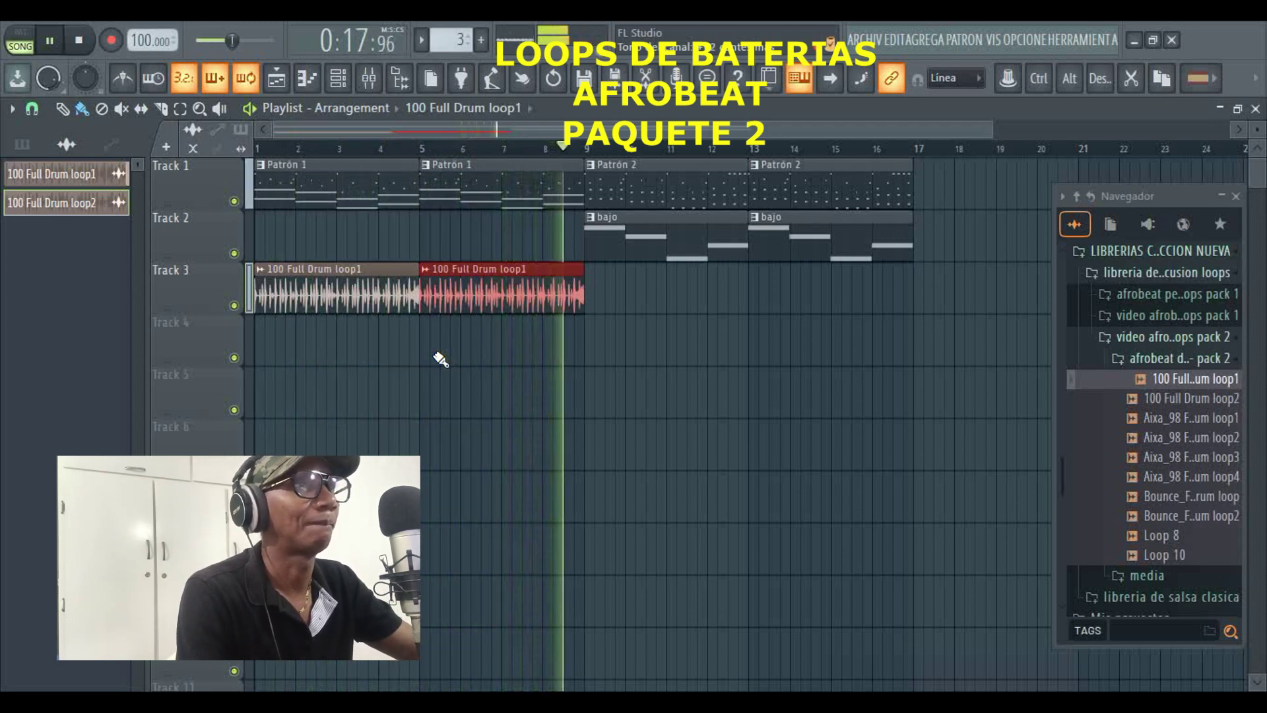
{"action": "key", "text": "space"}
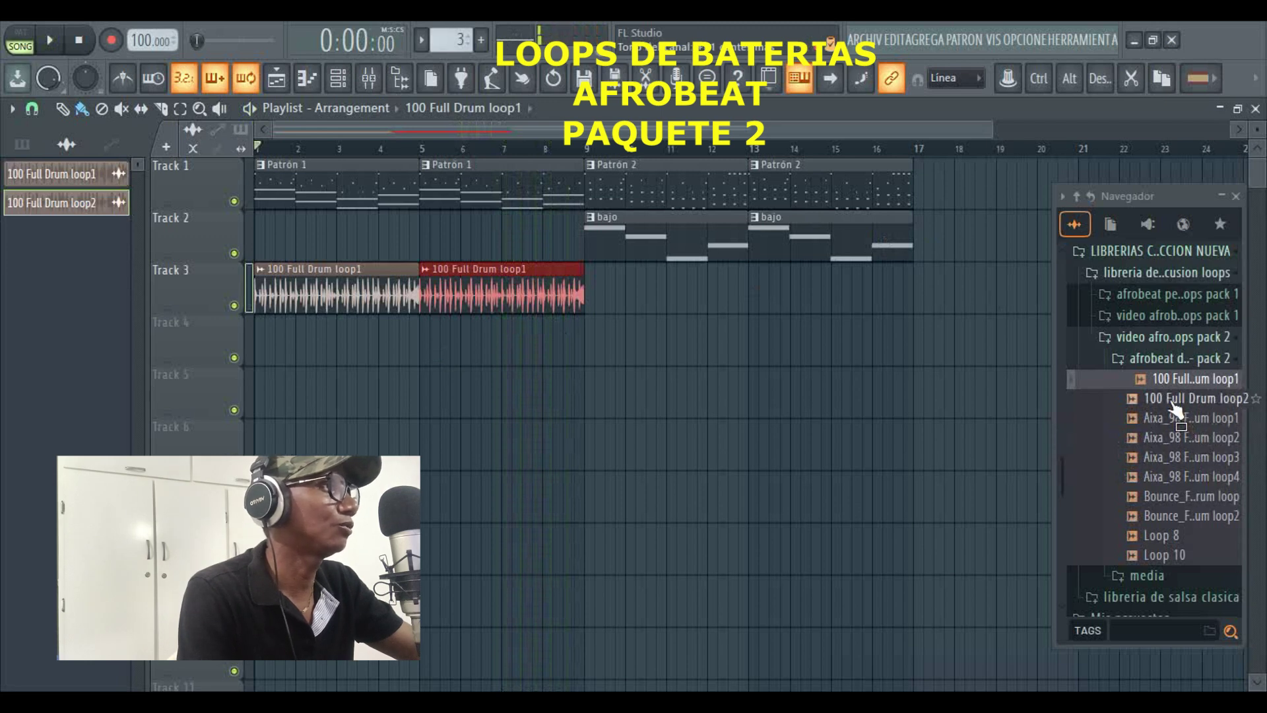
Fill Track 4 from bar 9 to bar 17 with two 100 Full Drum loop2 clips and play that section
{"action": "left_click_drag", "start_coordinate": [1172, 404], "coordinate": [601, 379]}
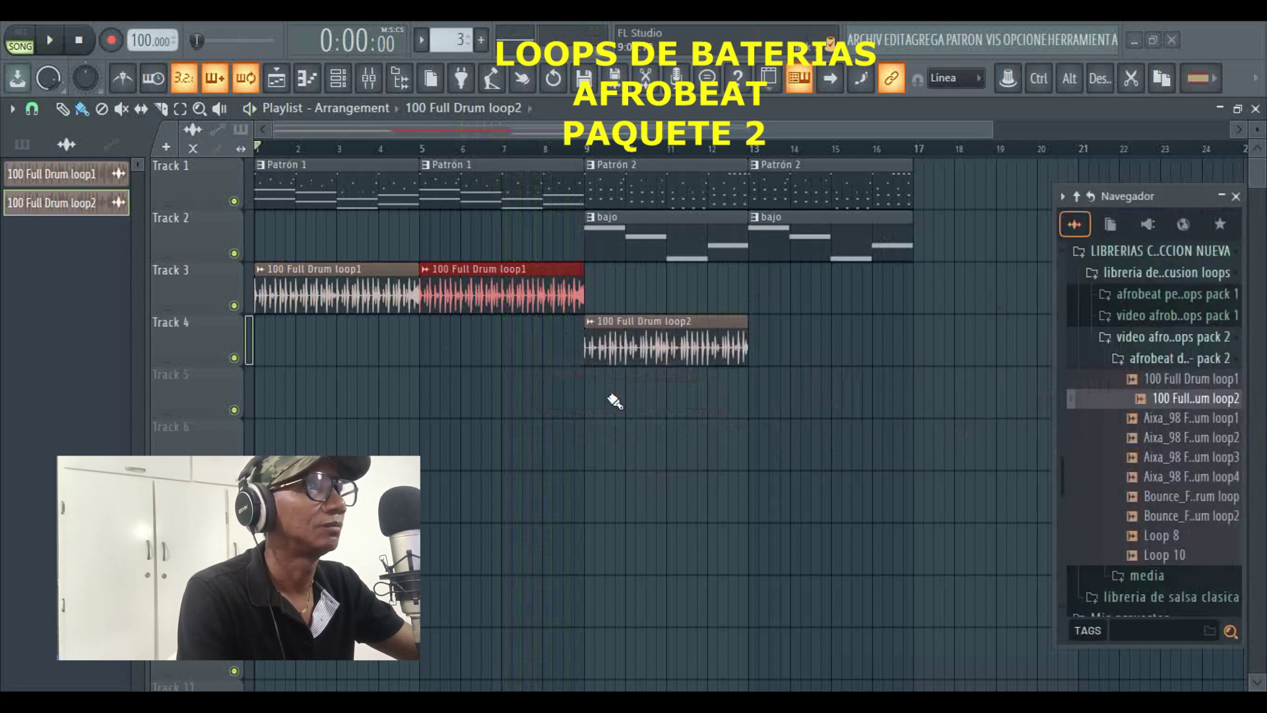
{"action": "left_click", "coordinate": [760, 362]}
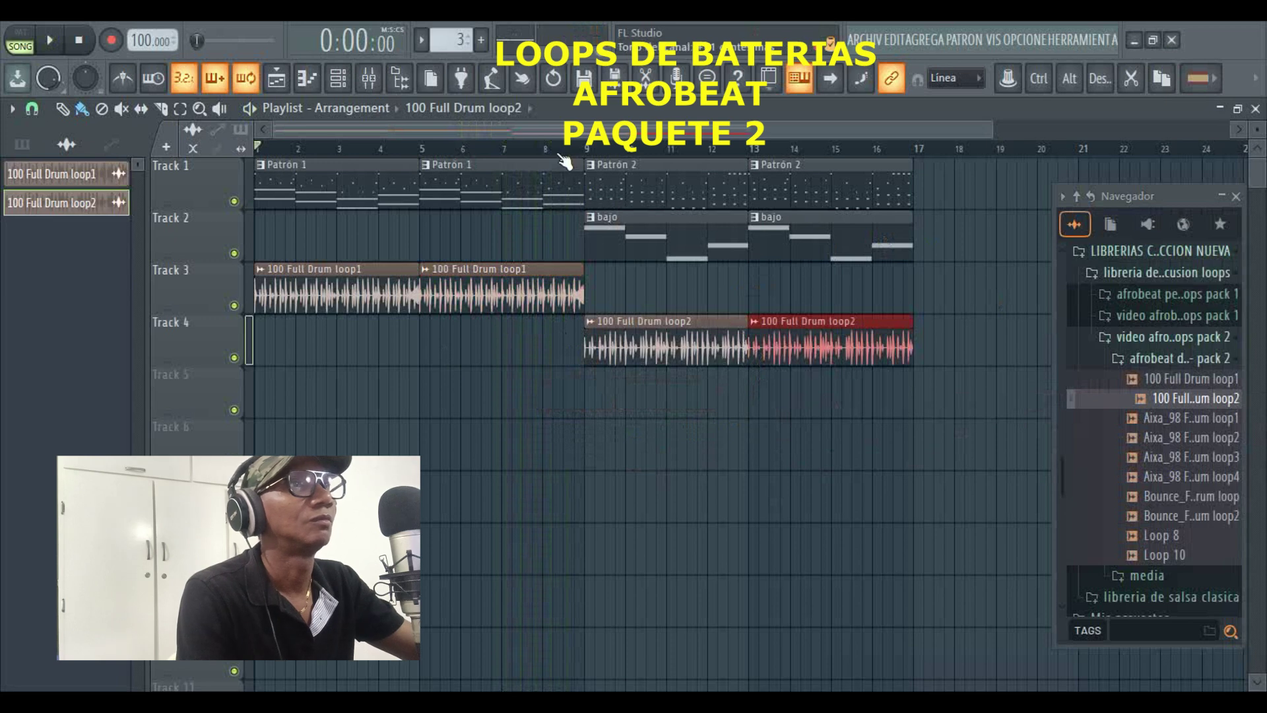
{"action": "key", "text": "space"}
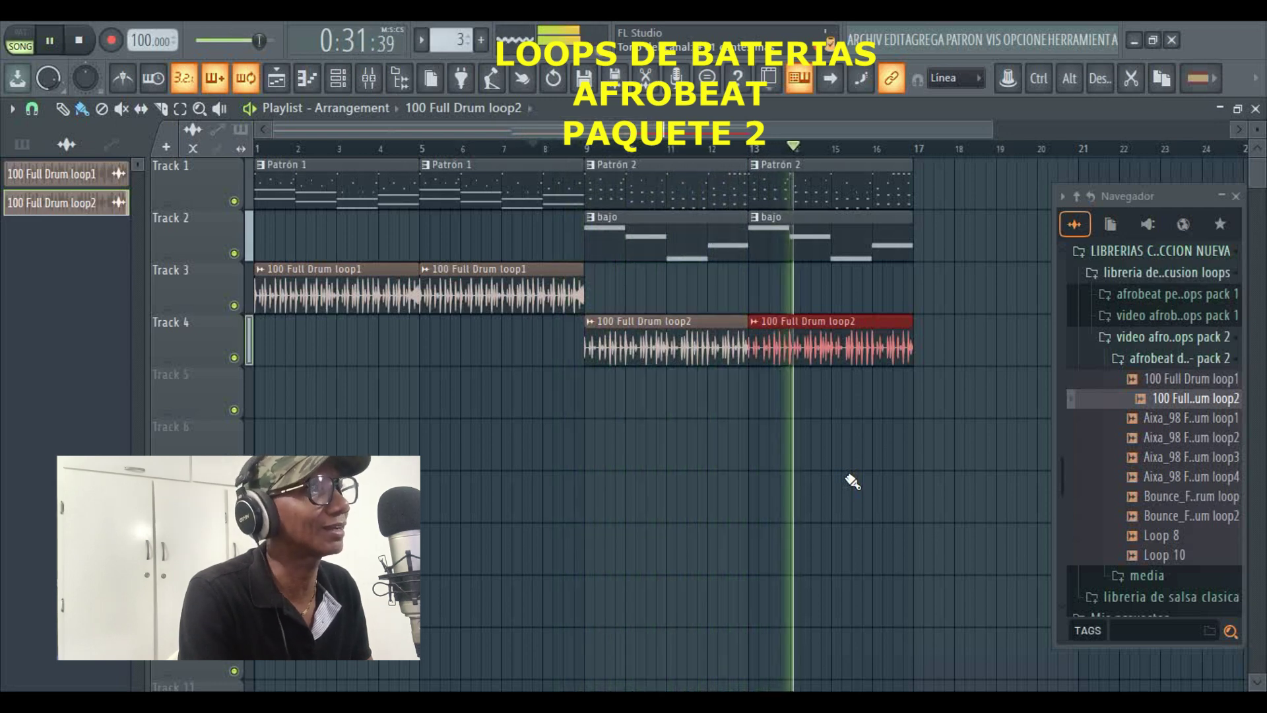
{"action": "key", "text": "space"}
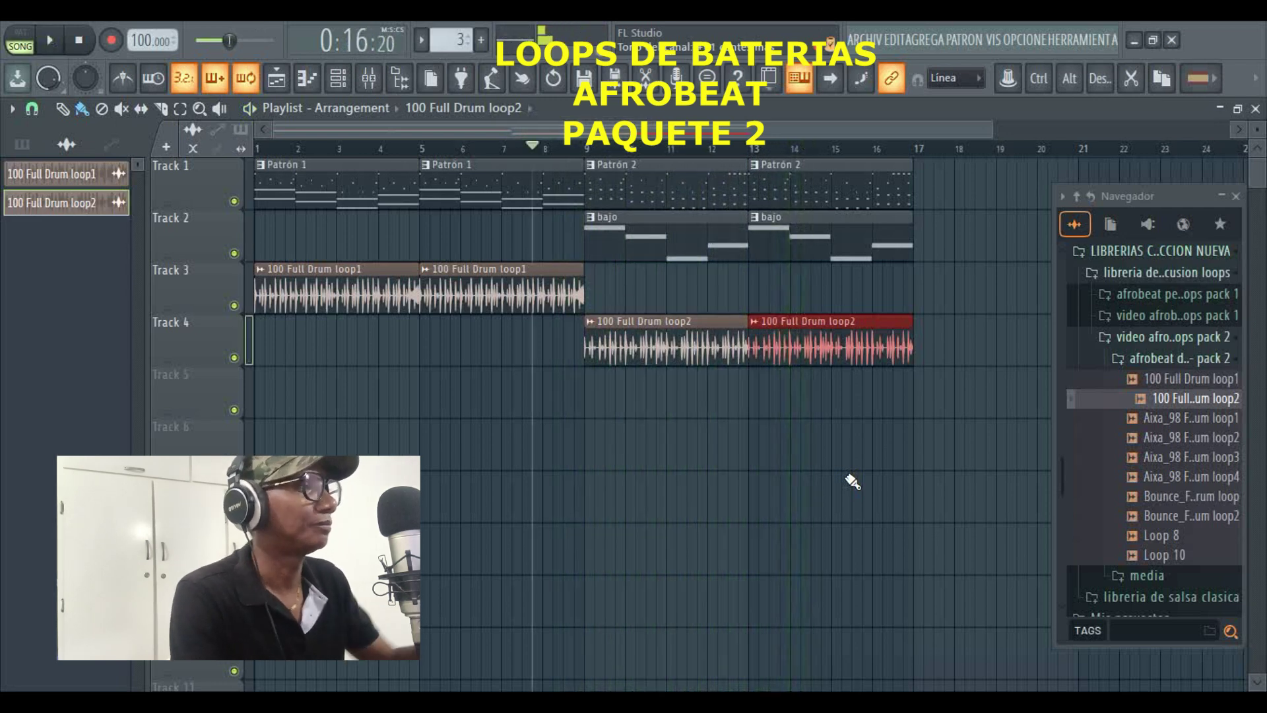
Mute Tracks 3 and 4 and place the Aixa_98 Full Drum loop1 sample on Track 5 at bar 1
{"action": "left_click", "coordinate": [235, 306]}
{"action": "left_click", "coordinate": [234, 358]}
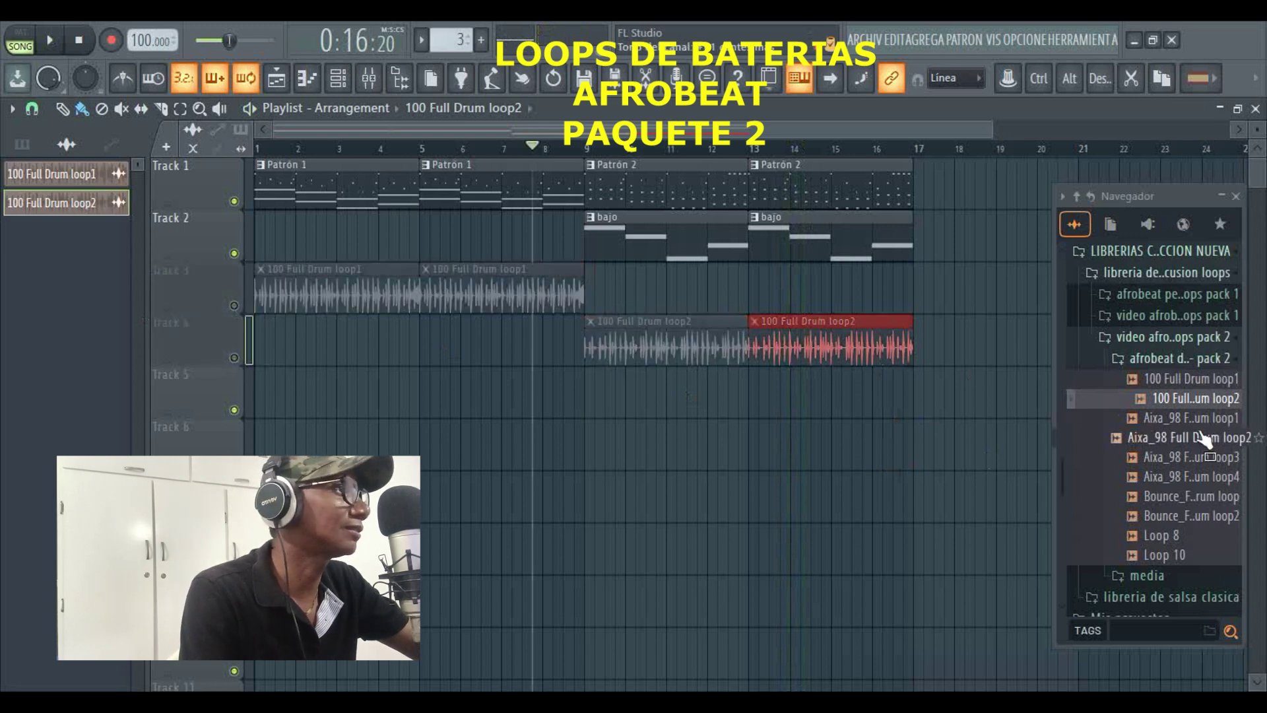
{"action": "left_click", "coordinate": [1173, 418]}
{"action": "left_click_drag", "start_coordinate": [1178, 429], "coordinate": [256, 386]}
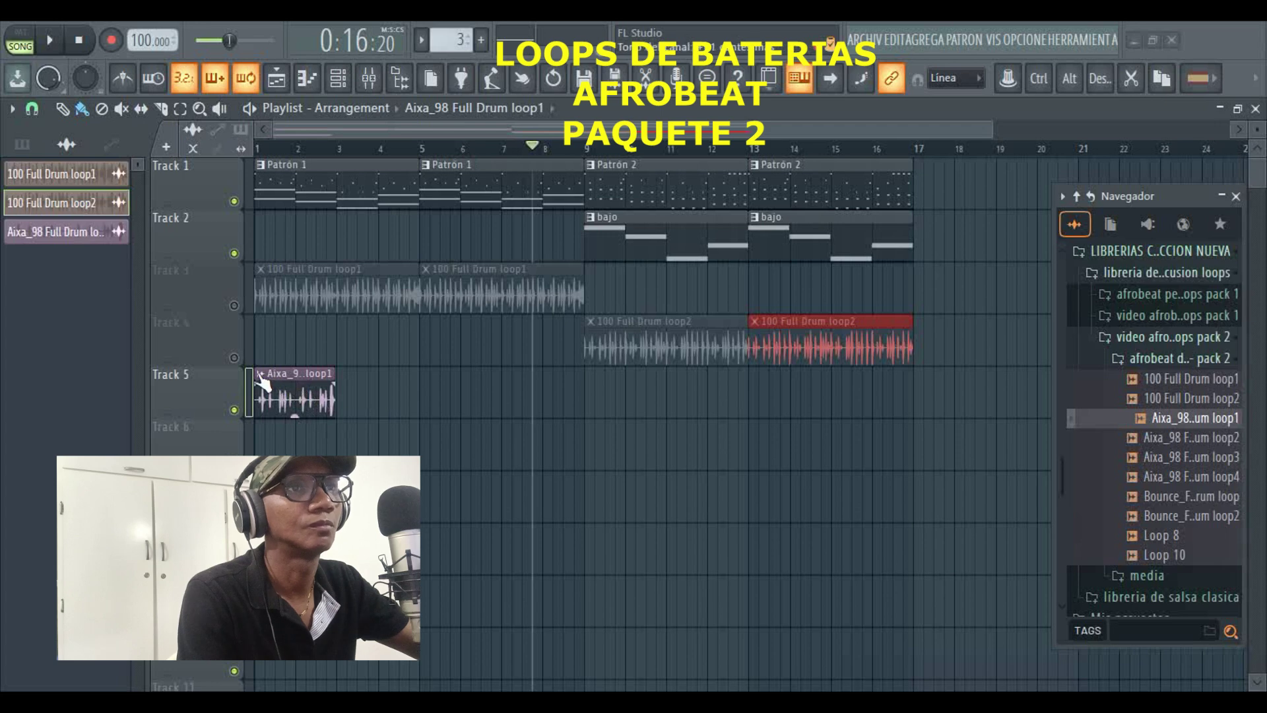
Set the time-stretching mode of the Aixa_98 Full Drum loop1 channel to Estirar and close its settings
{"action": "double_click", "coordinate": [282, 391]}
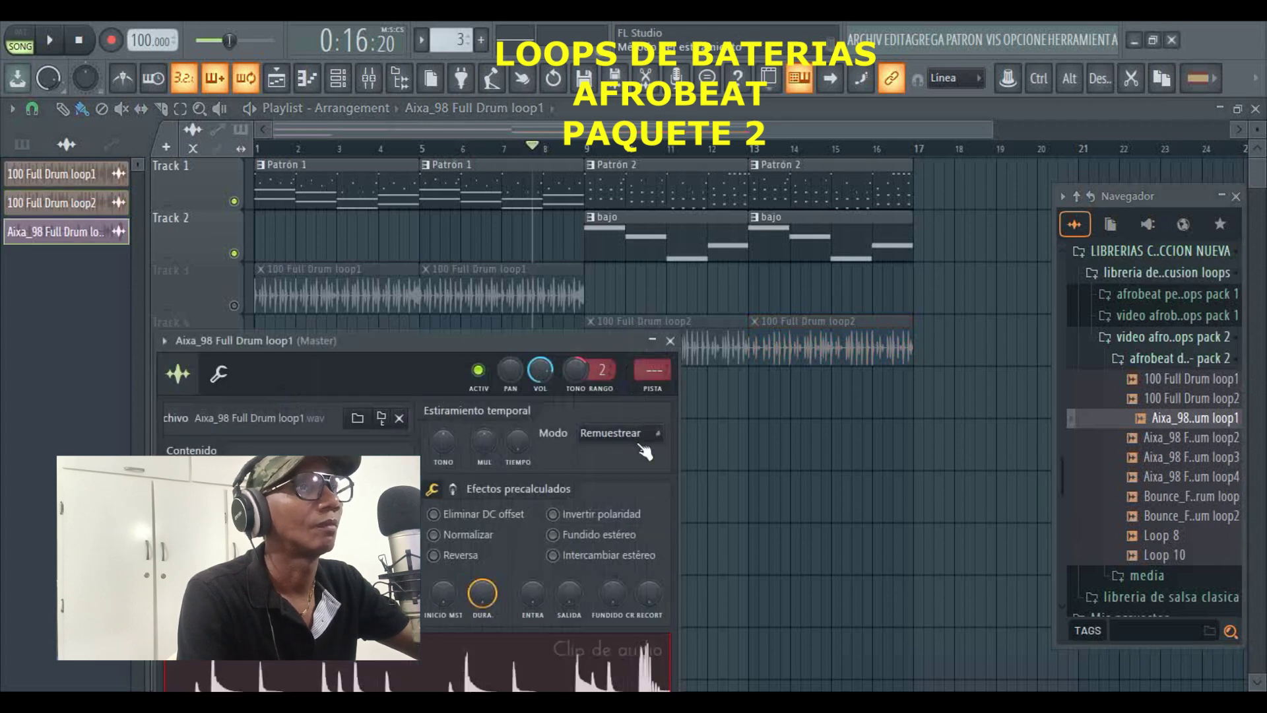
{"action": "left_click", "coordinate": [639, 433]}
{"action": "left_click", "coordinate": [624, 486]}
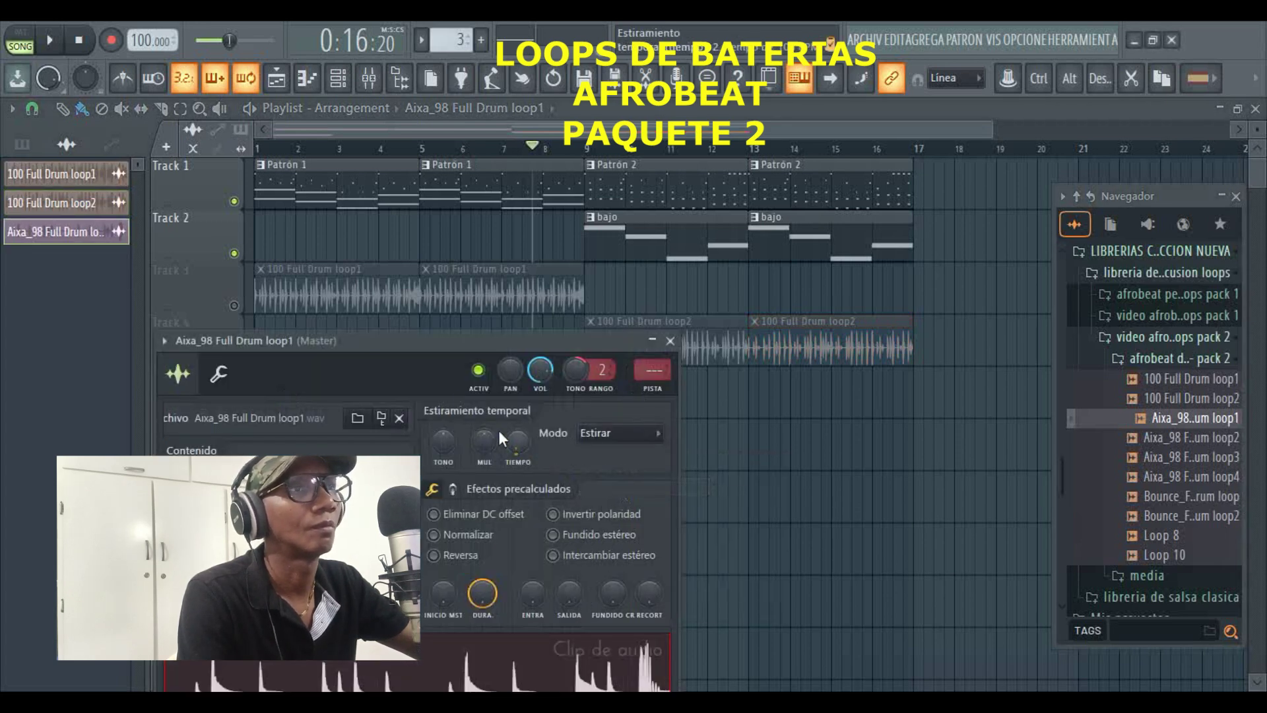
{"action": "left_click_drag", "start_coordinate": [417, 330], "coordinate": [845, 283]}
{"action": "left_click_drag", "start_coordinate": [1023, 282], "coordinate": [960, 305]}
{"action": "key", "text": "Escape"}
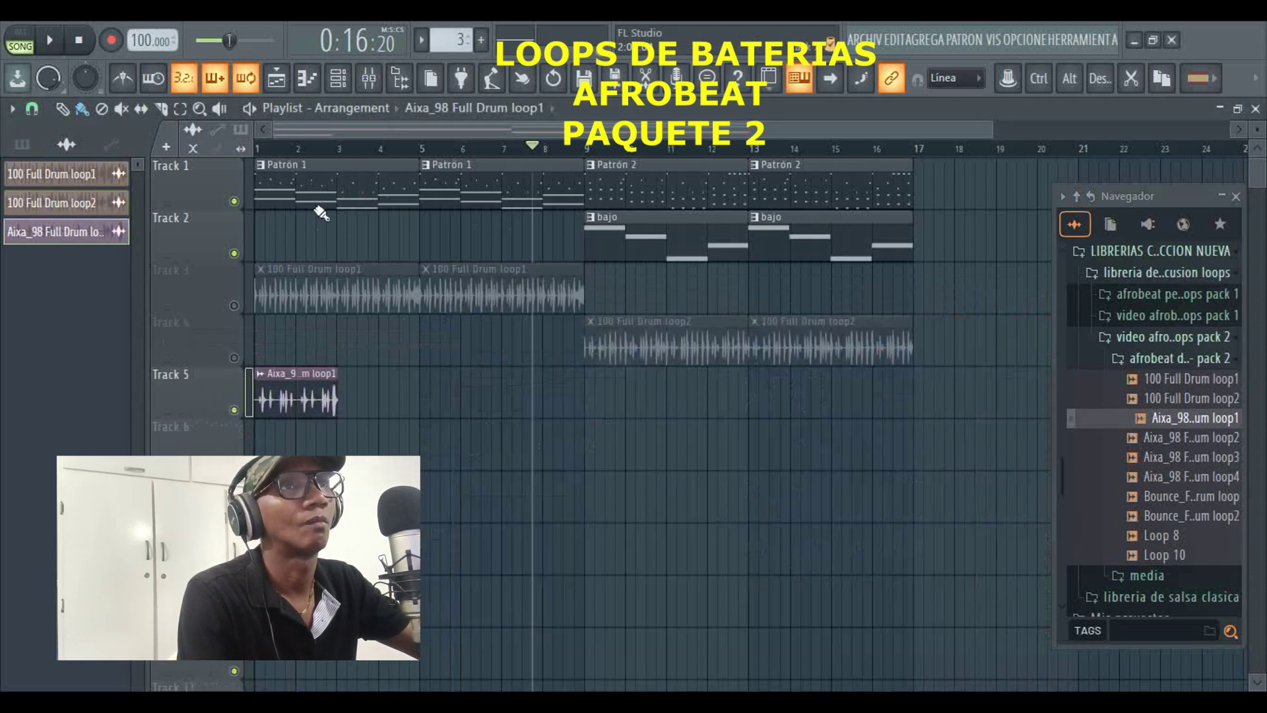
Play the arrangement from the start and try to add a second Aixa_98 Full Drum loop1 clip at bar 3
{"action": "left_click", "coordinate": [272, 150]}
{"action": "key", "text": "space"}
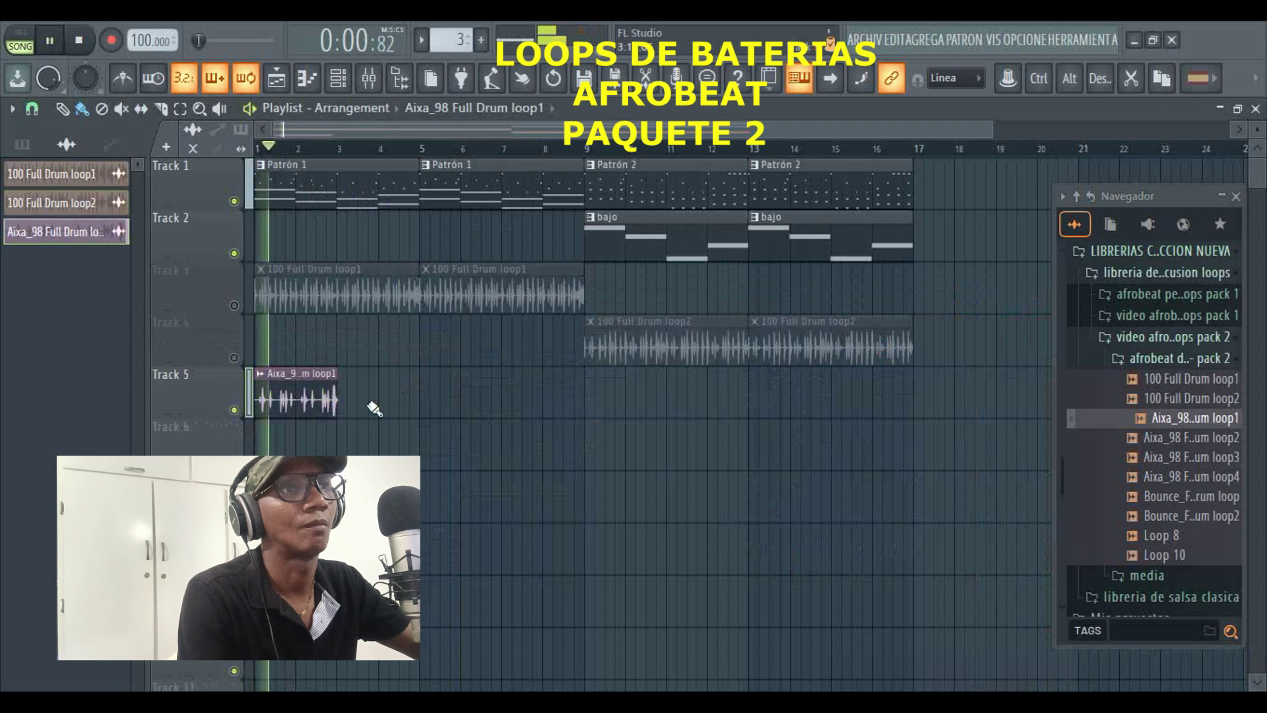
{"action": "left_click", "coordinate": [350, 433]}
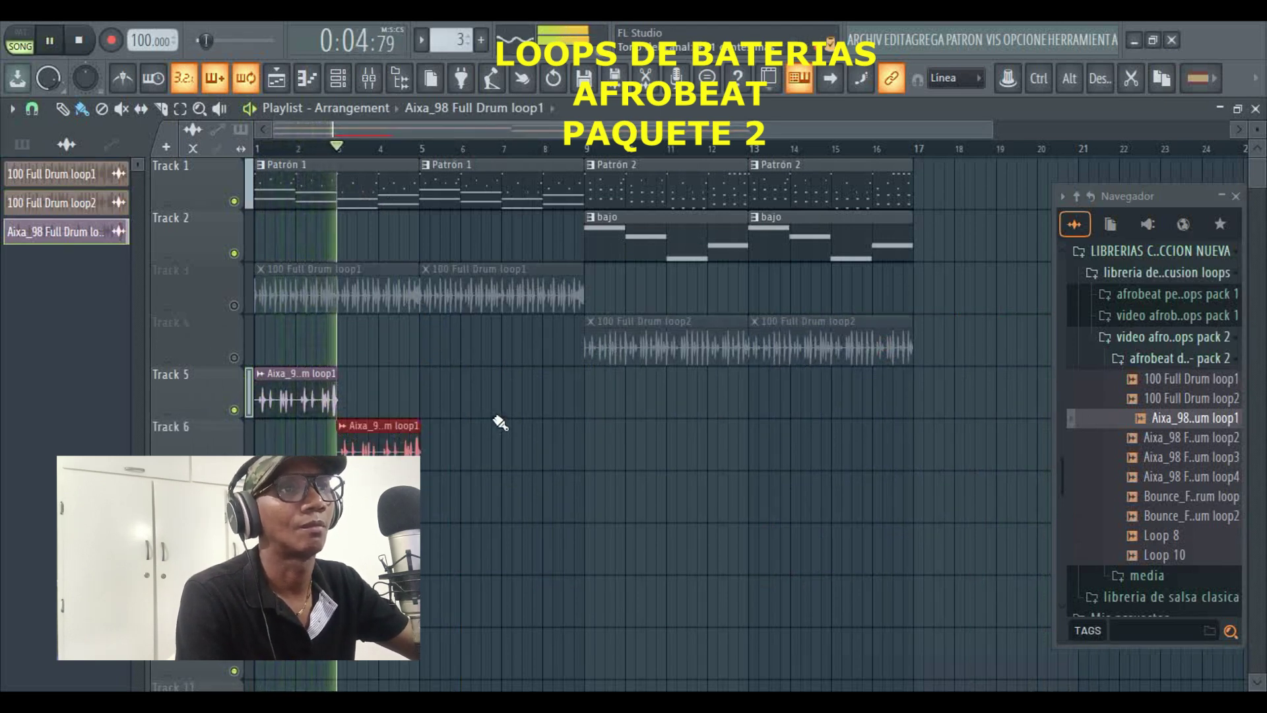
{"action": "key", "text": "space"}
{"action": "right_click", "coordinate": [383, 439]}
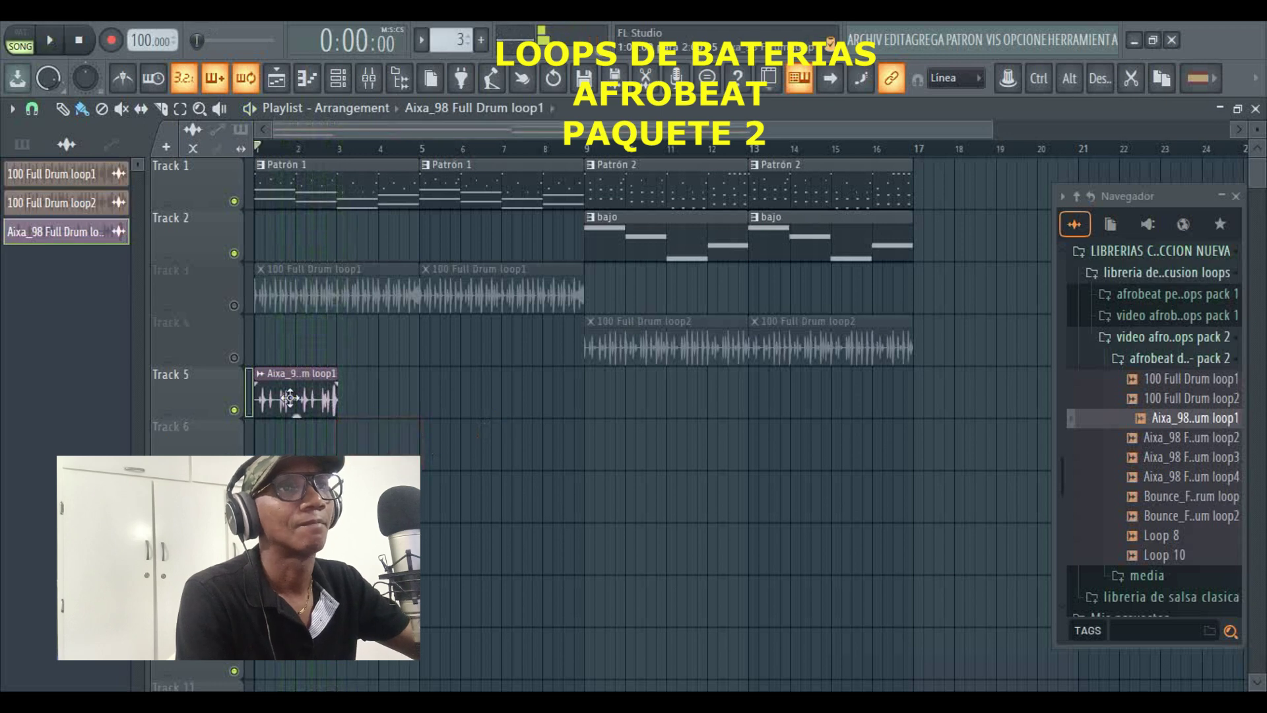
Fit the Aixa_98 Full Drum loop1 clip on Track 5 to the project tempo with Ajustar al tempo
{"action": "left_click", "coordinate": [258, 373]}
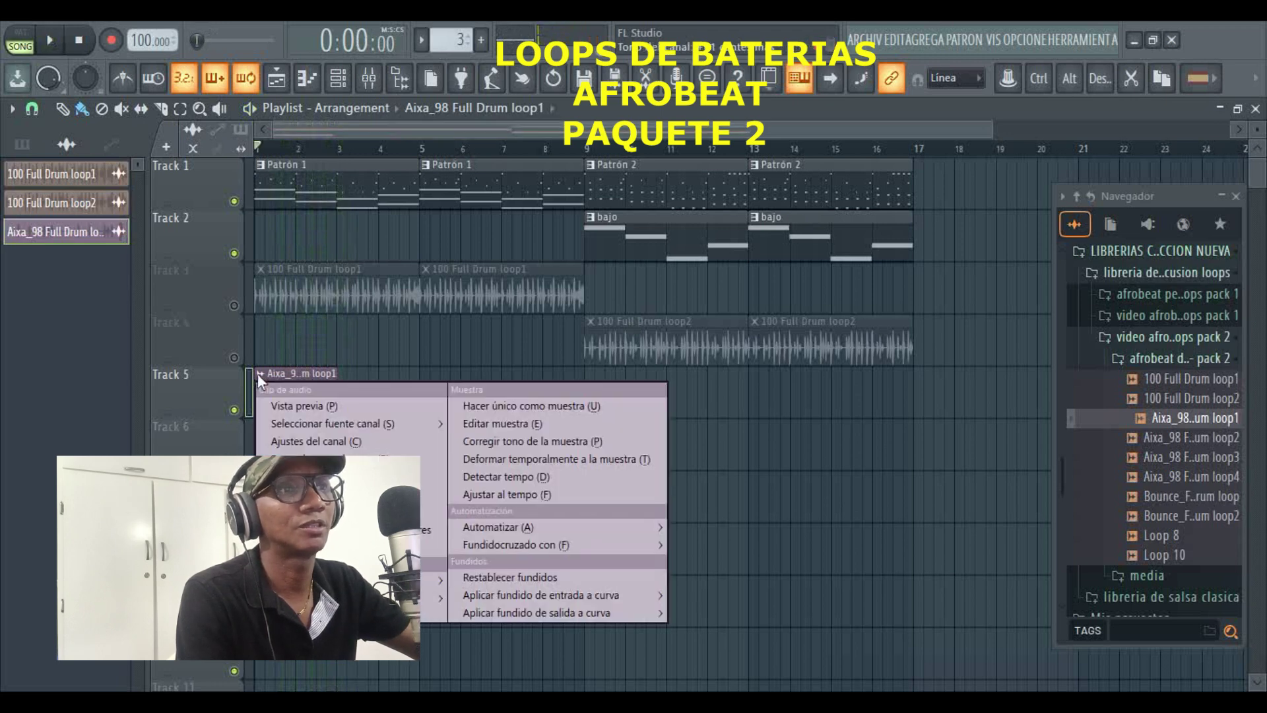
{"action": "left_click", "coordinate": [524, 492]}
{"action": "left_click", "coordinate": [634, 441]}
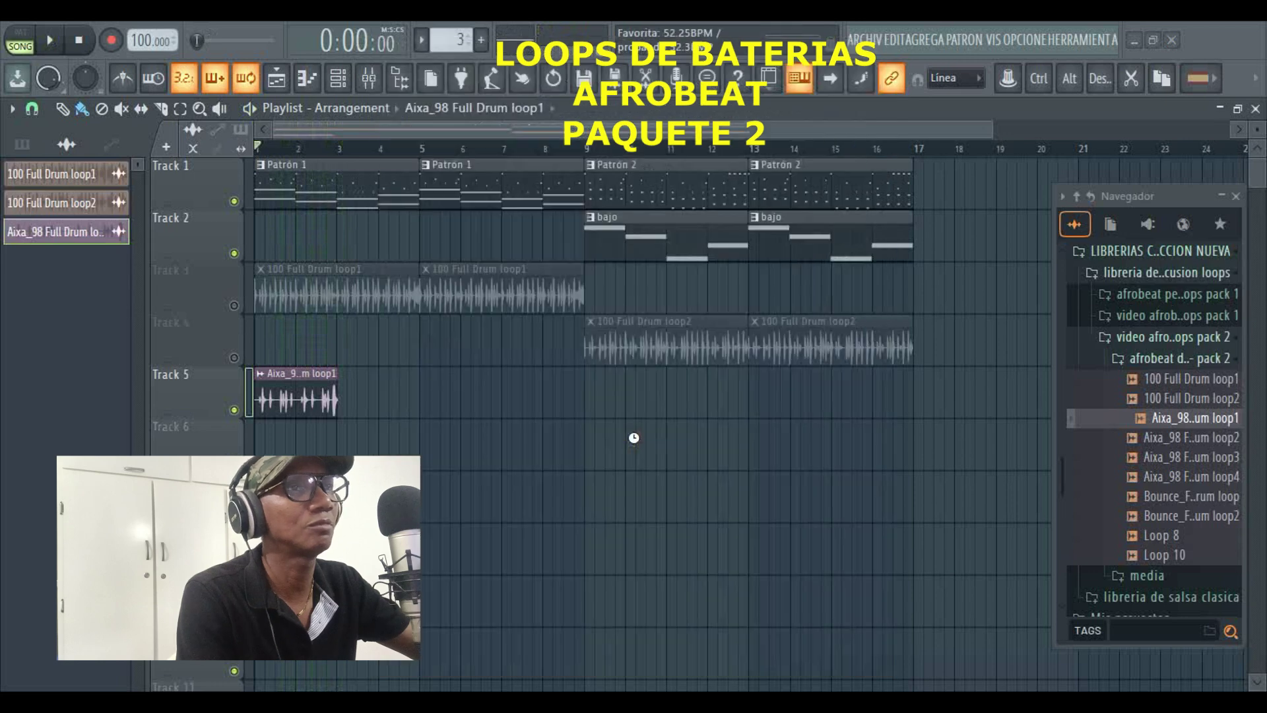
Repeat the Aixa_98 Full Drum loop1 clip along Track 5 up to bar 9 and play the section
{"action": "left_click", "coordinate": [348, 407]}
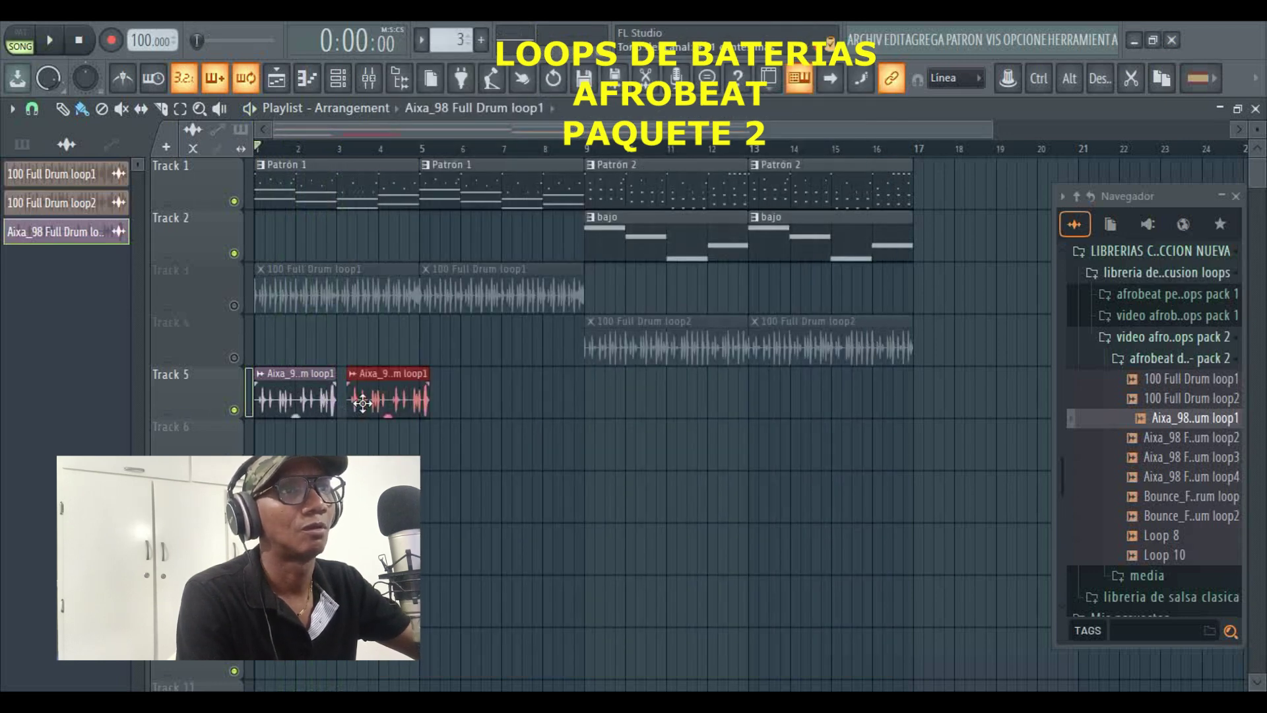
{"action": "left_click_drag", "start_coordinate": [362, 402], "coordinate": [364, 401]}
{"action": "left_click", "coordinate": [427, 406]}
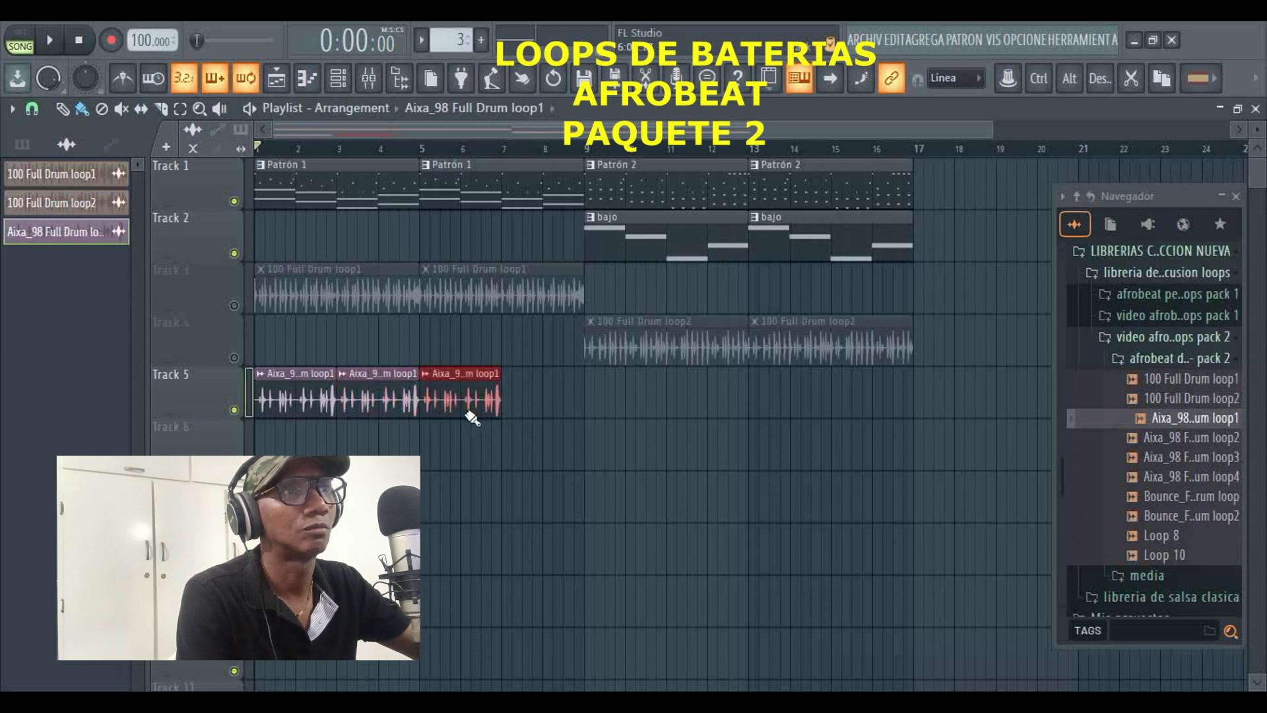
{"action": "left_click", "coordinate": [515, 406]}
{"action": "key", "text": "space"}
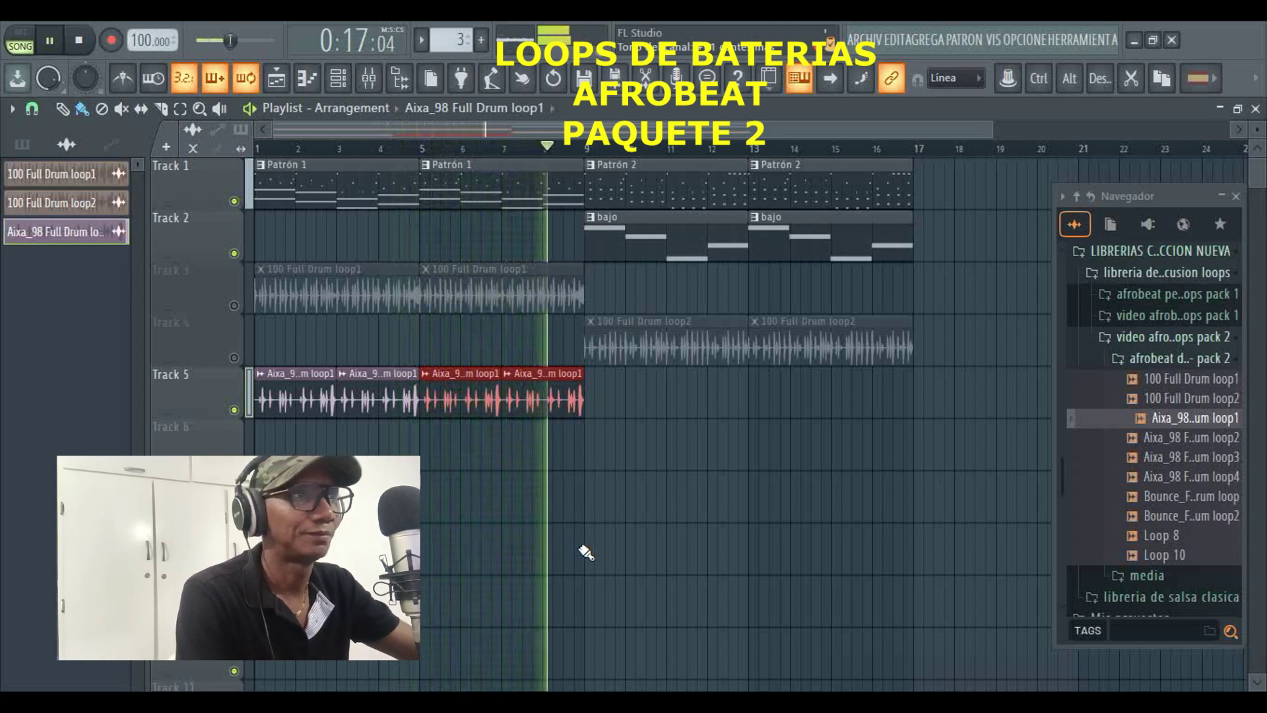
{"action": "key", "text": "space"}
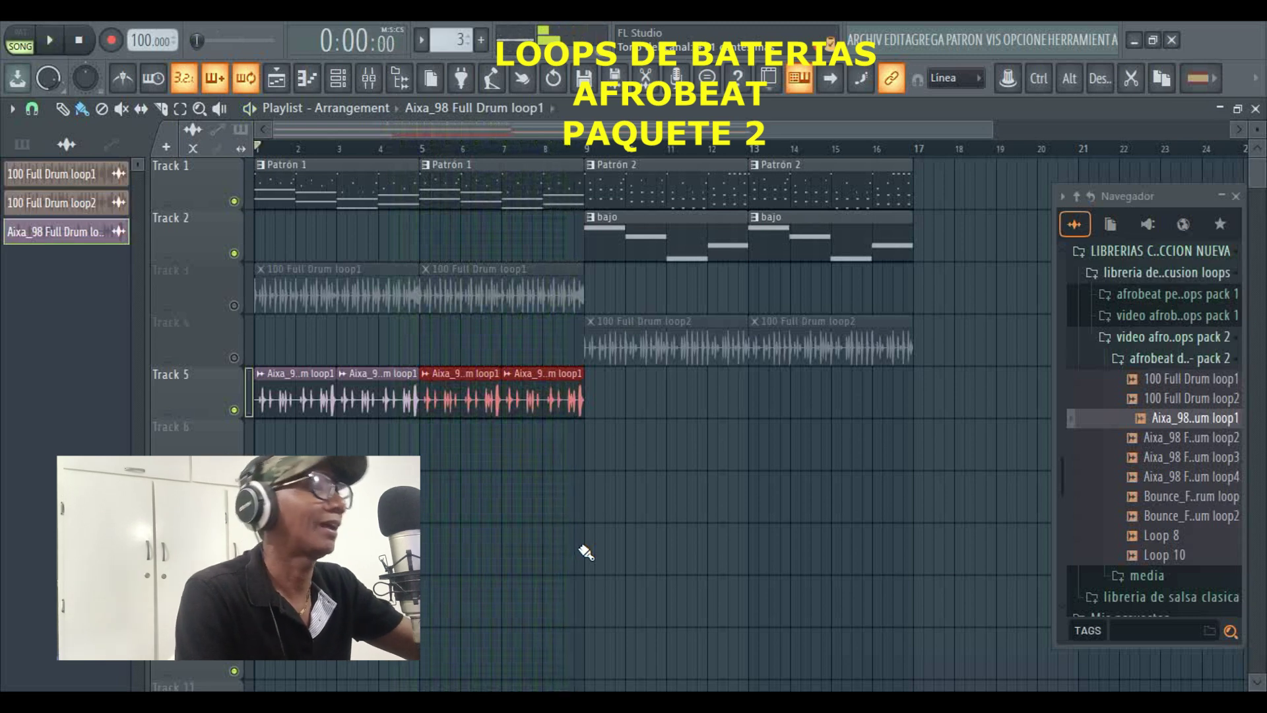
Place Aixa_98 Full Drum loop2 on Track 6 at bar 9 and repeat it up to bar 17
{"action": "left_click_drag", "start_coordinate": [1194, 438], "coordinate": [1178, 449]}
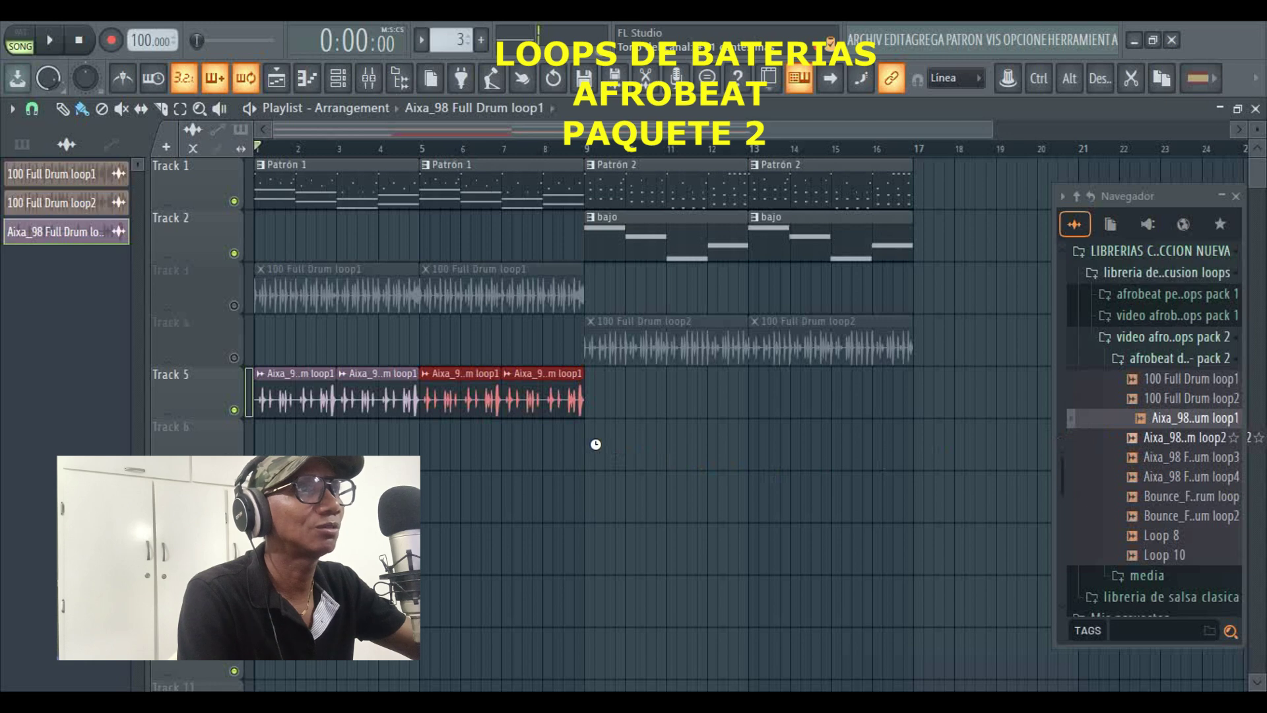
{"action": "left_click_drag", "start_coordinate": [595, 444], "coordinate": [598, 447]}
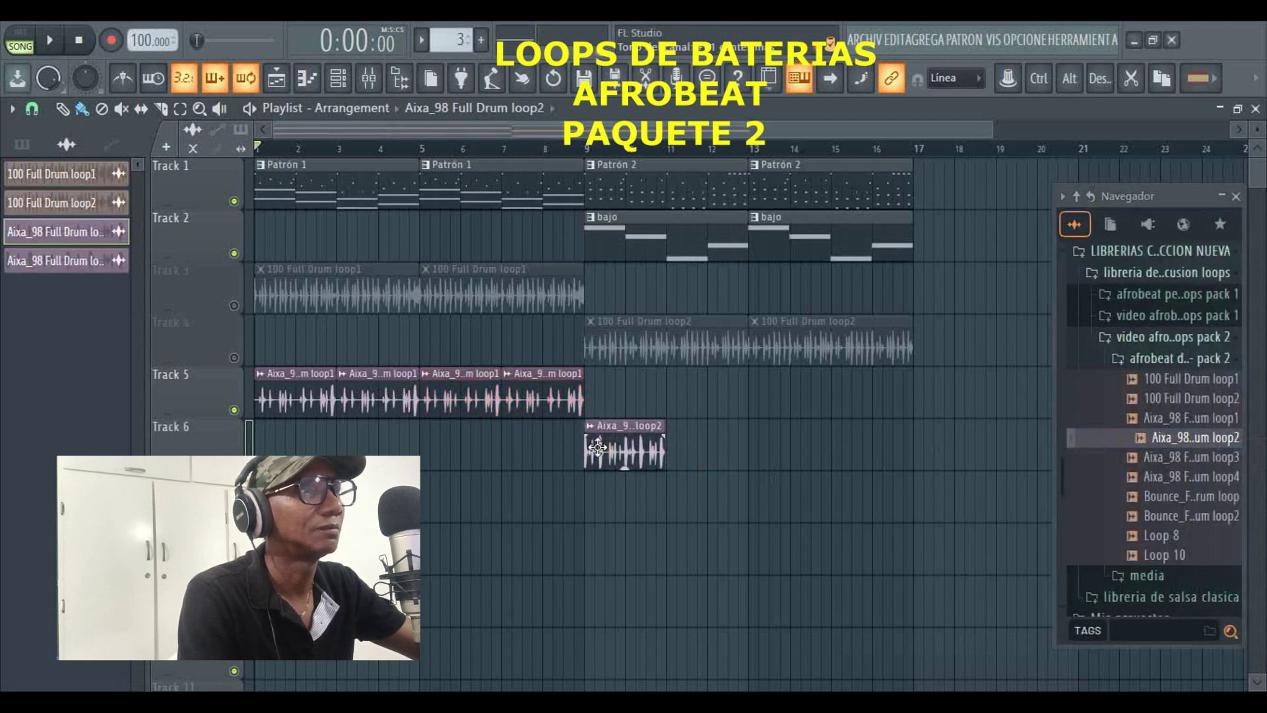
{"action": "left_click_drag", "start_coordinate": [677, 457], "coordinate": [867, 473]}
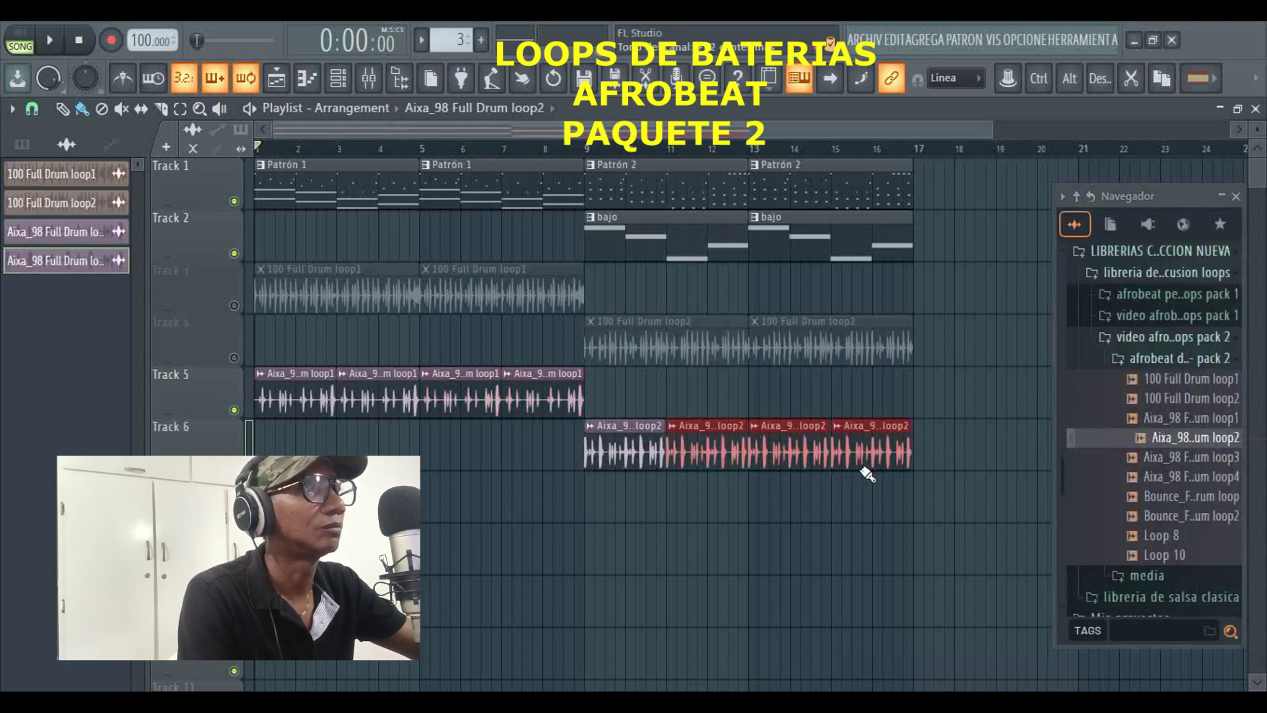
Play from just before bar 9 with the metronome briefly on to check the Track 6 loop's timing
{"action": "left_click", "coordinate": [574, 149]}
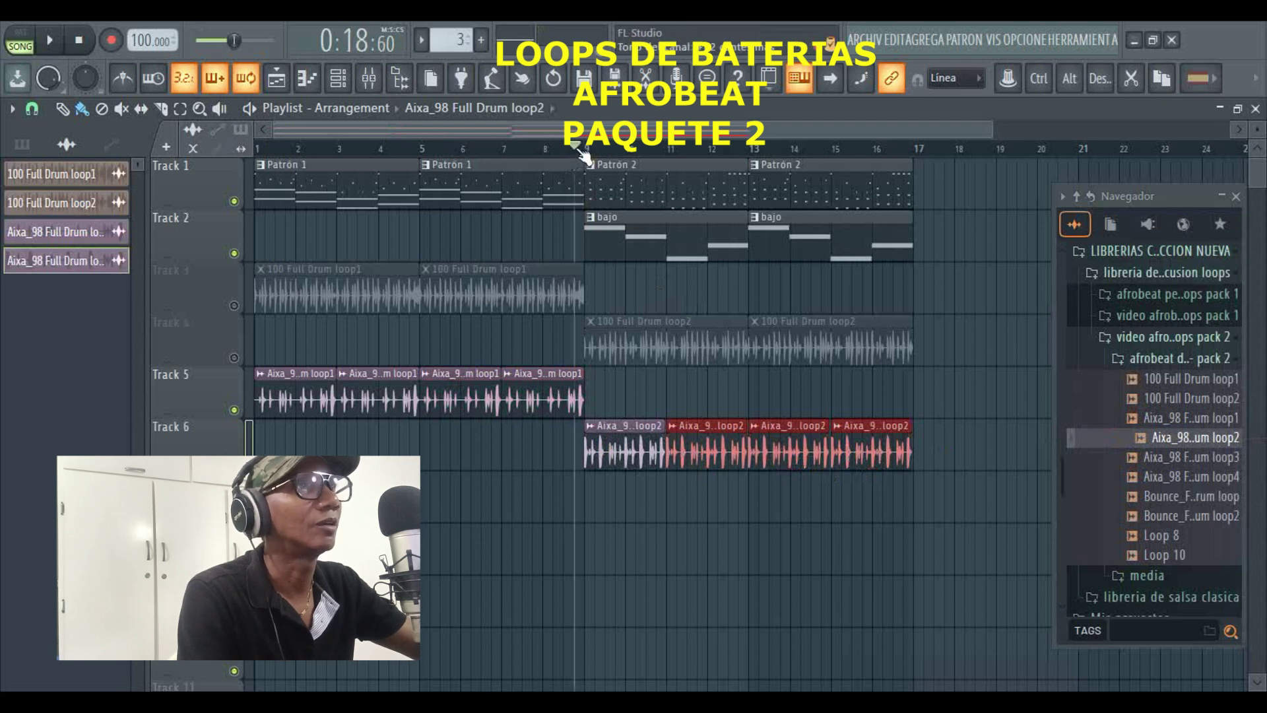
{"action": "key", "text": "space"}
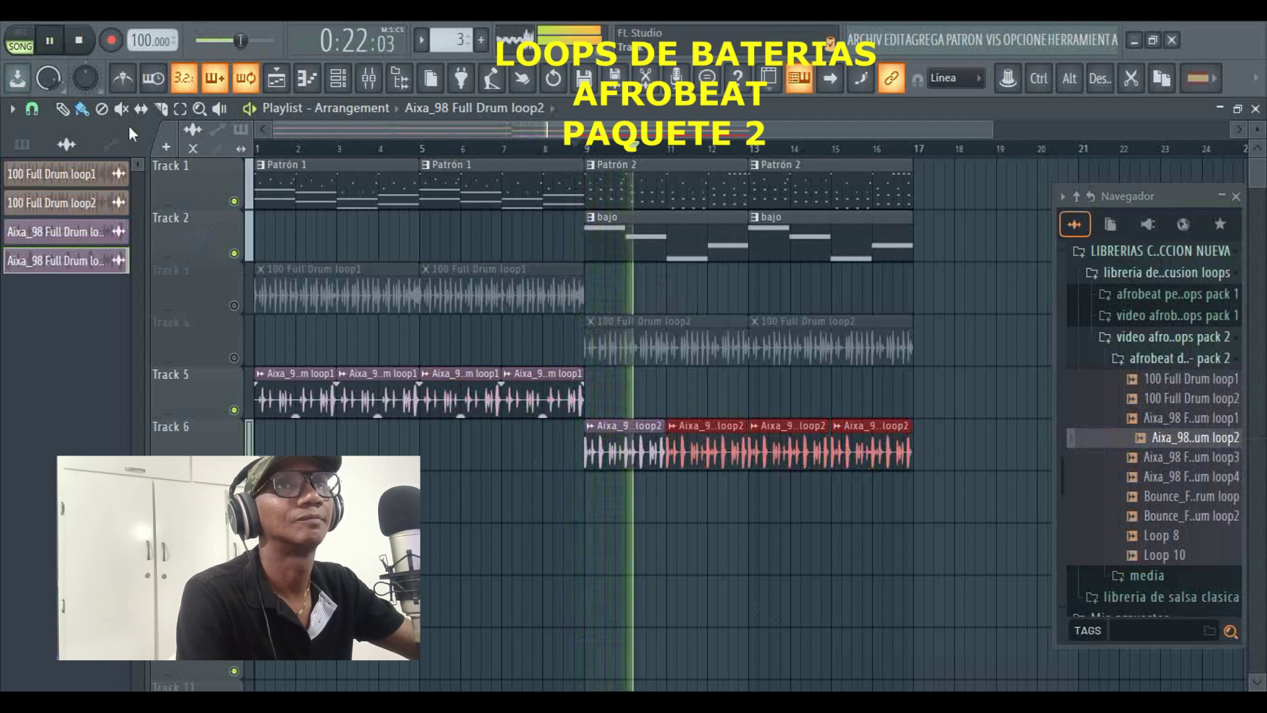
{"action": "left_click", "coordinate": [124, 81]}
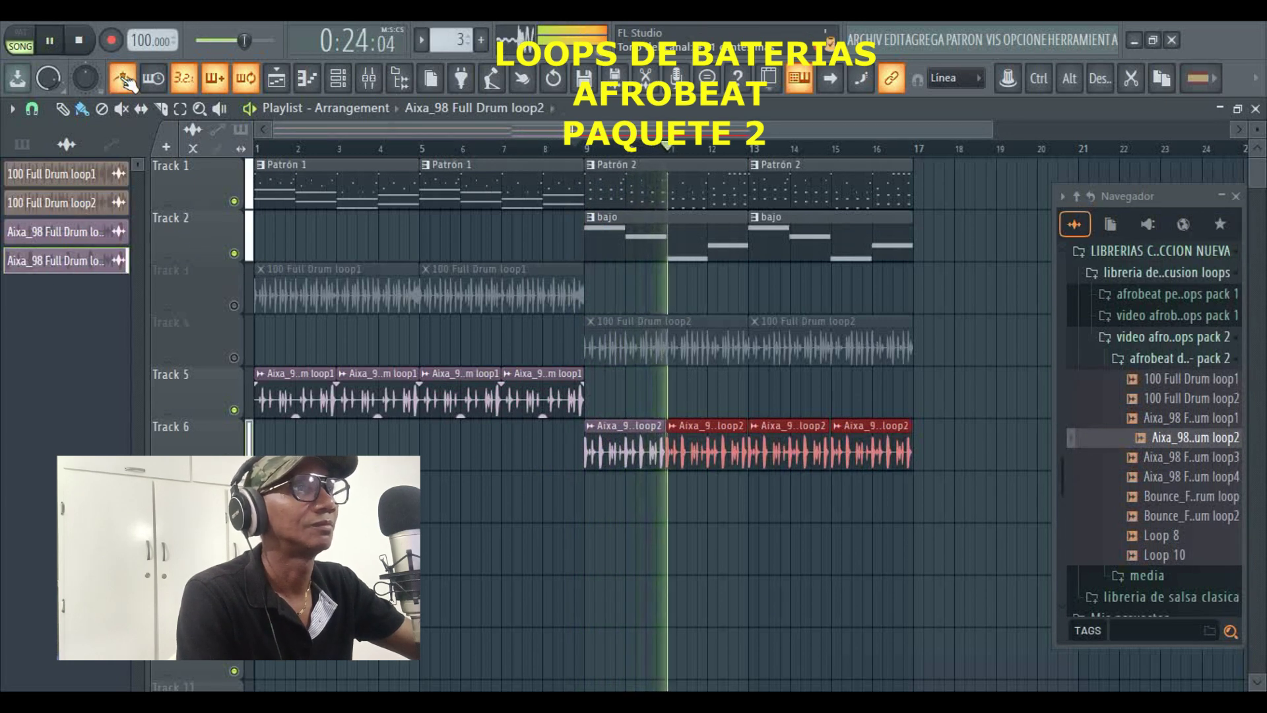
{"action": "left_click", "coordinate": [123, 78]}
{"action": "key", "text": "space"}
Delete the three repeated clips on Track 6 and fit the remaining Aixa_98 Full Drum loop2 clip to the project tempo
{"action": "right_click", "coordinate": [892, 446]}
{"action": "right_click", "coordinate": [792, 449]}
{"action": "right_click", "coordinate": [707, 457]}
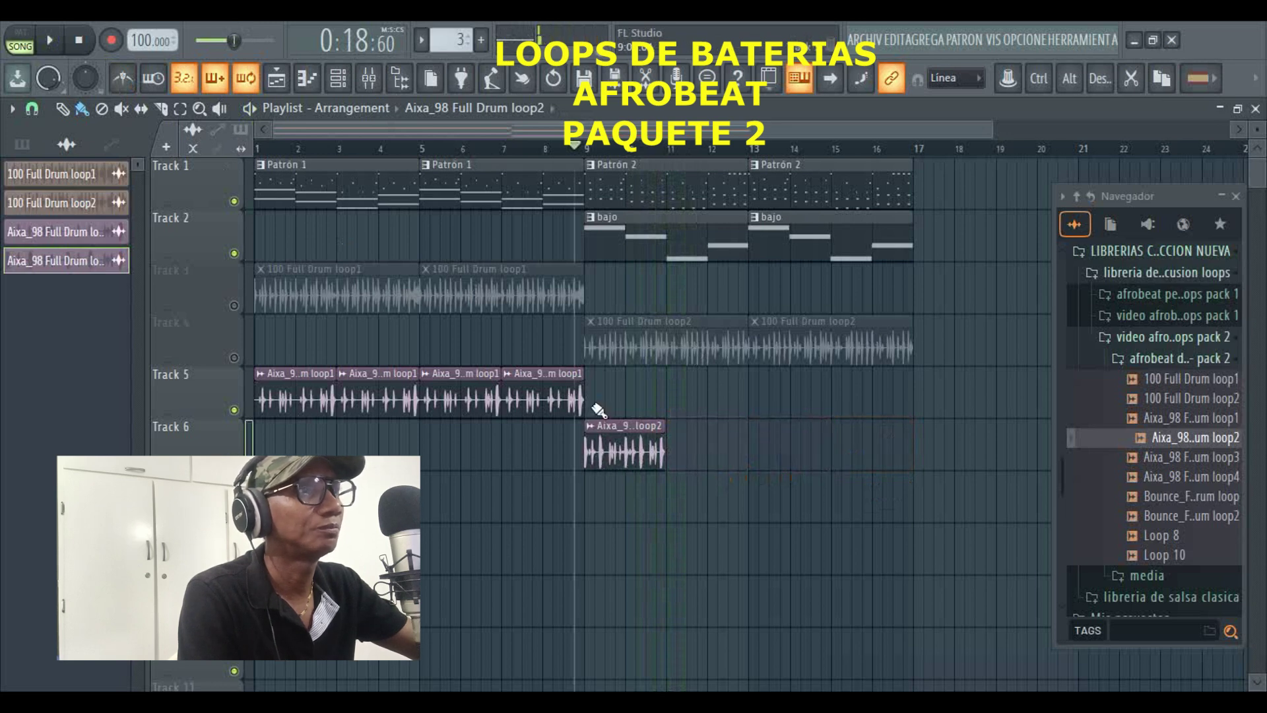
{"action": "left_click", "coordinate": [593, 427]}
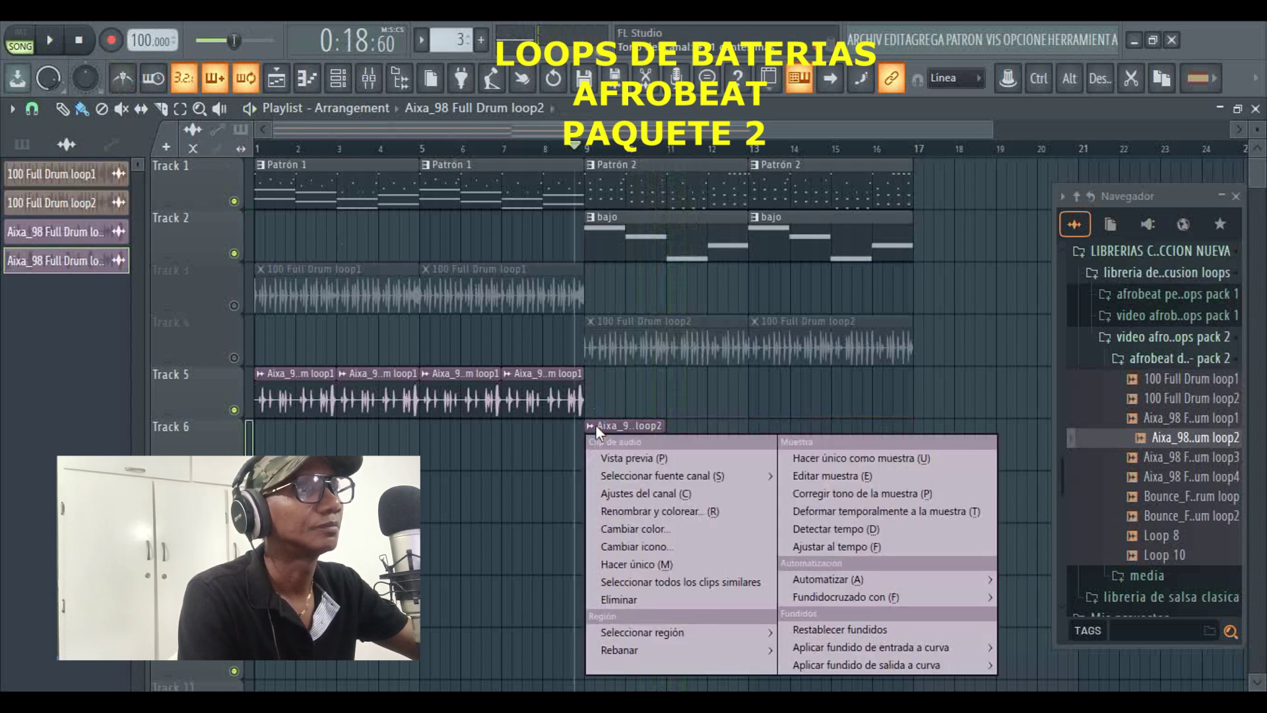
{"action": "left_click", "coordinate": [857, 547]}
{"action": "left_click", "coordinate": [650, 435]}
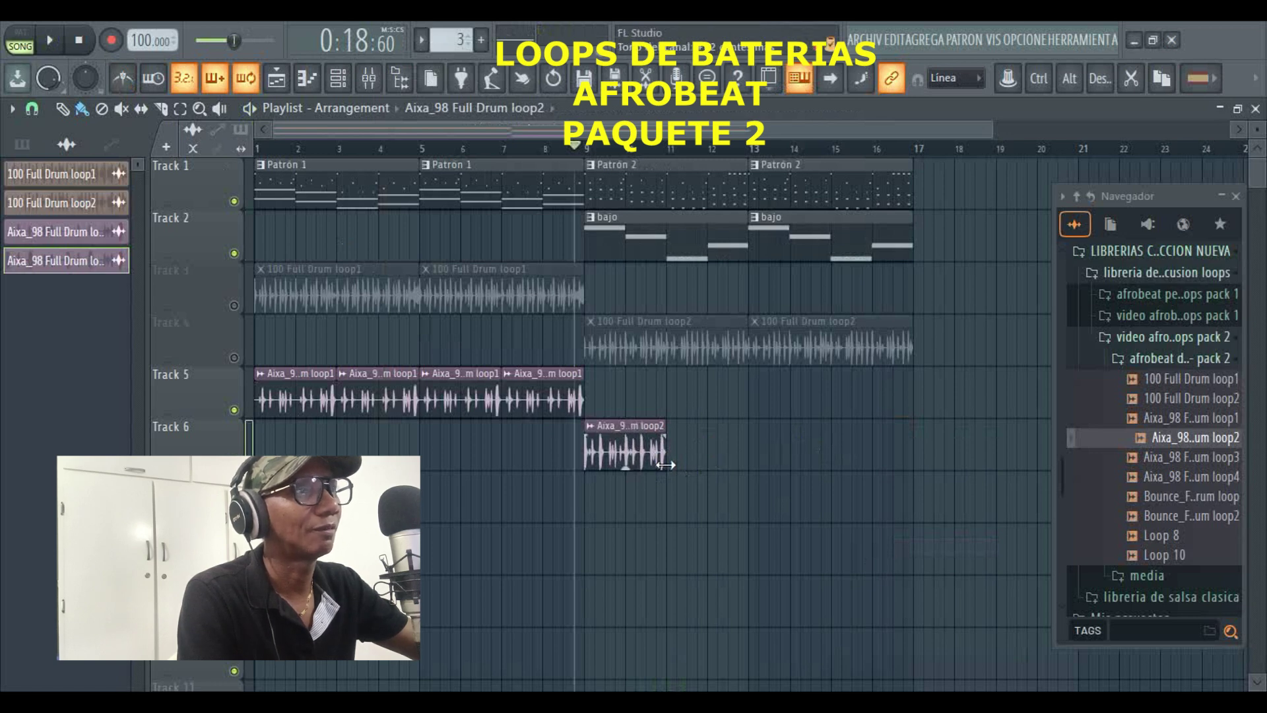
Repeat the tempo-fitted Aixa_98 Full Drum loop2 clip up to bar 17 and check it against the metronome during playback
{"action": "left_click_drag", "start_coordinate": [678, 464], "coordinate": [840, 467]}
{"action": "key", "text": "space"}
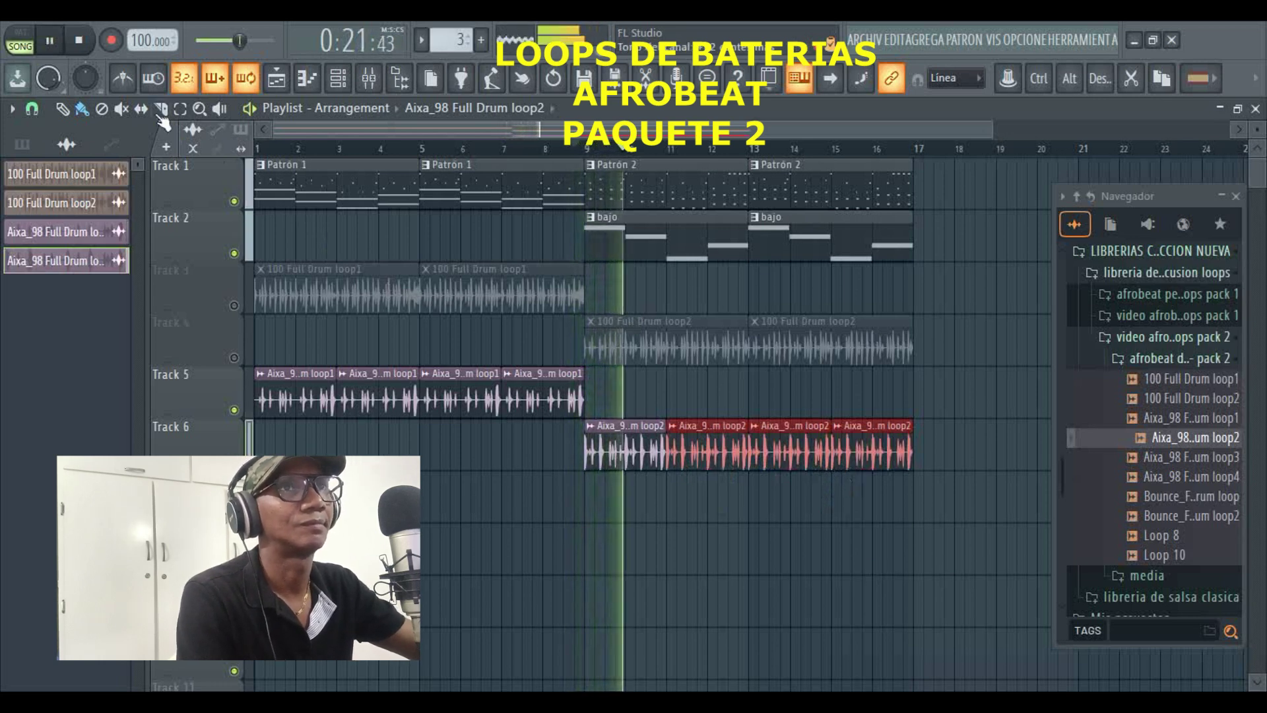
{"action": "left_click", "coordinate": [132, 83]}
{"action": "left_click", "coordinate": [126, 81]}
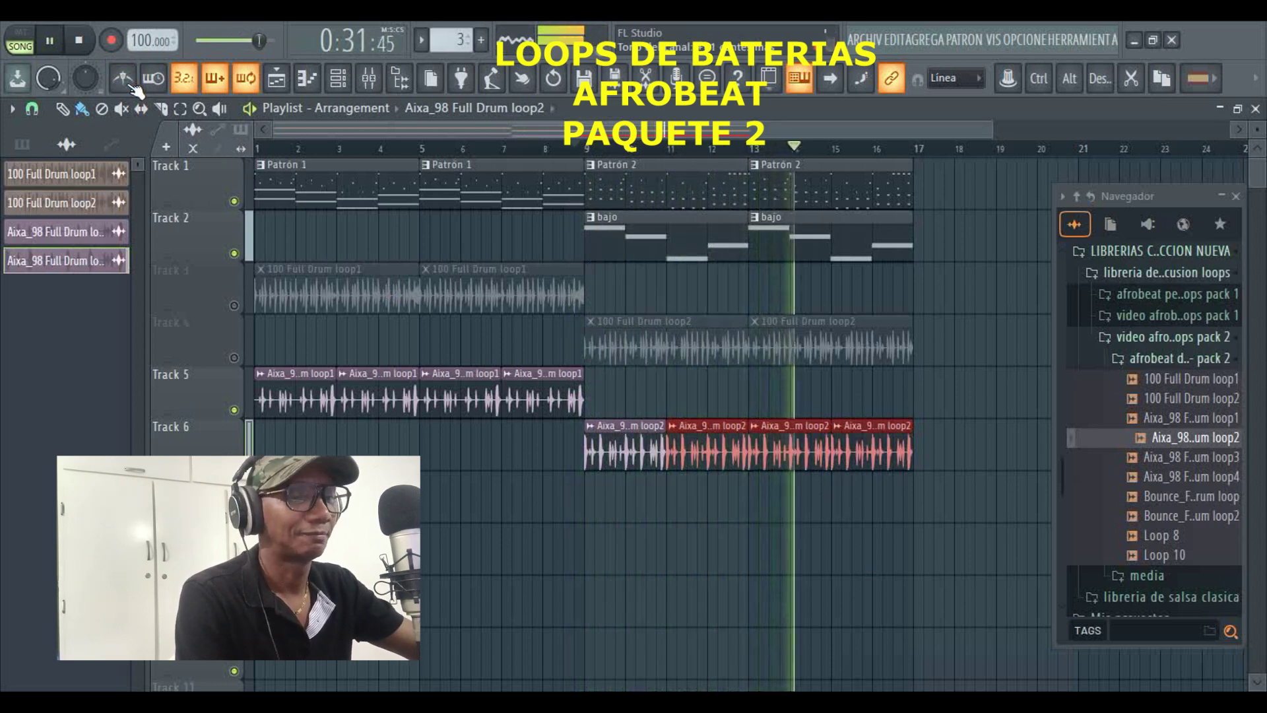
{"action": "key", "text": "space"}
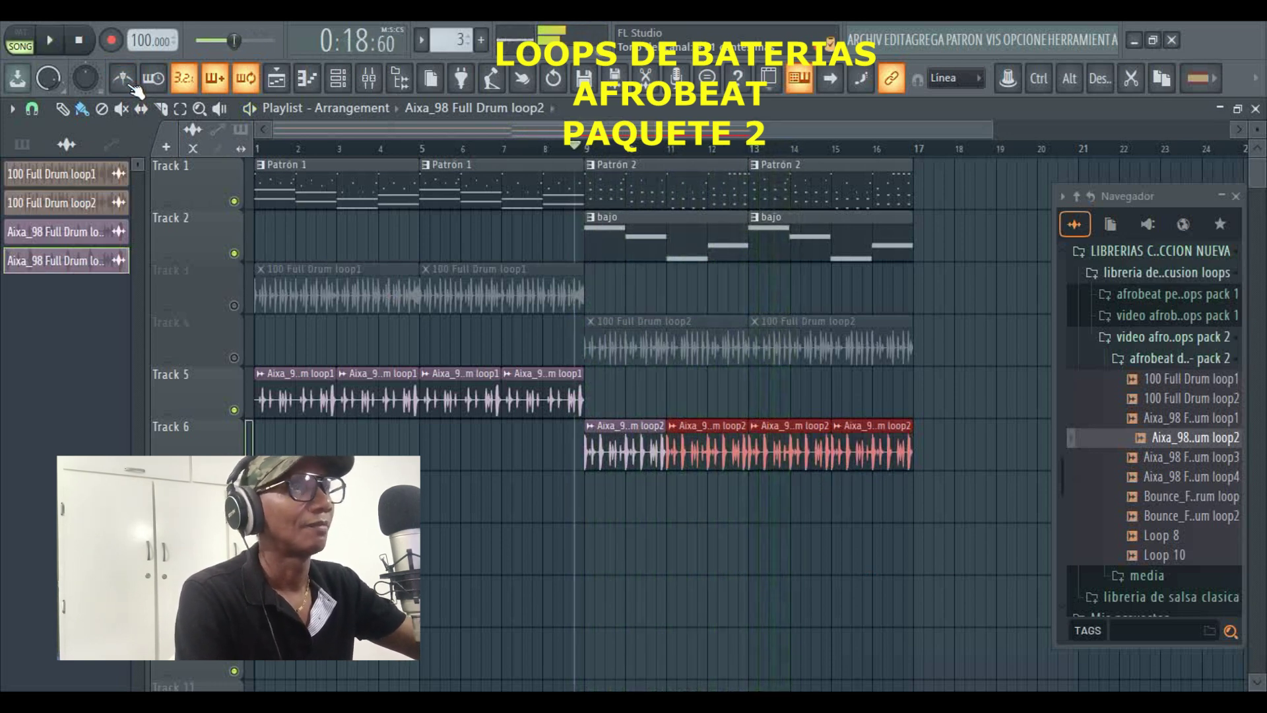
Mute Tracks 5 and 6 and place Aixa_98 Full Drum loop3 on Track 7 at bar 1
{"action": "left_click", "coordinate": [234, 410]}
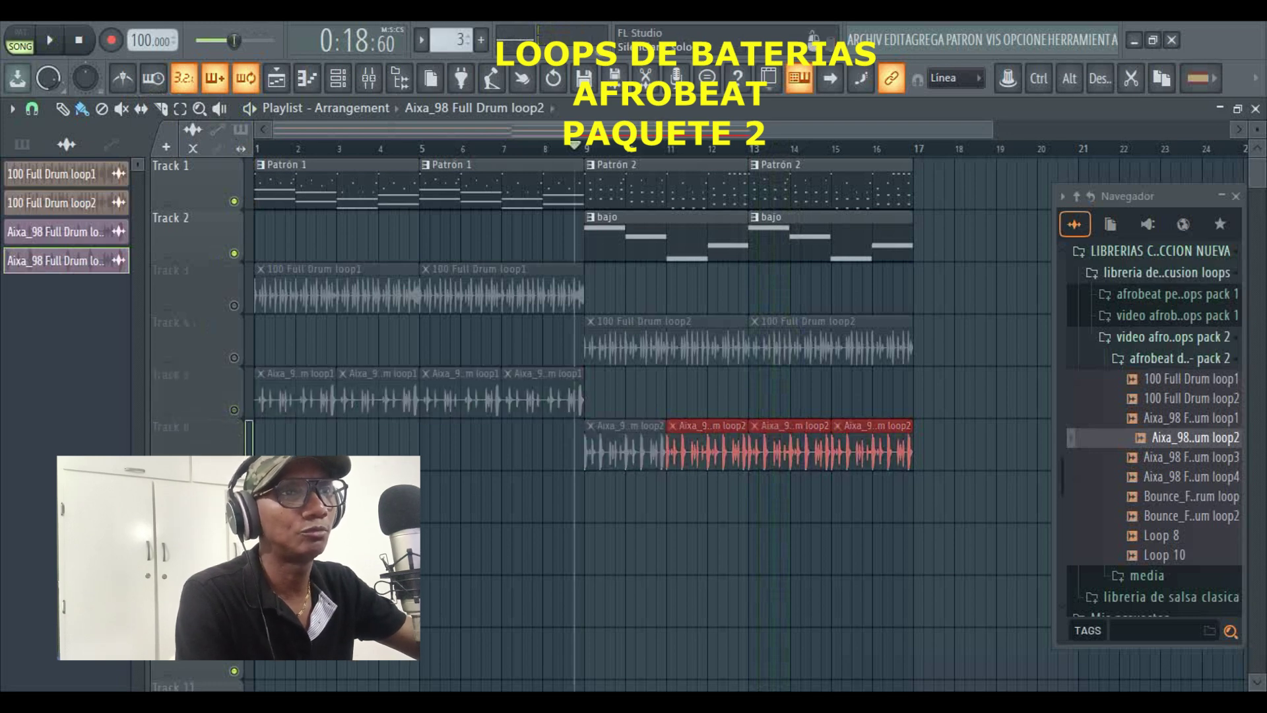
{"action": "left_click", "coordinate": [235, 462]}
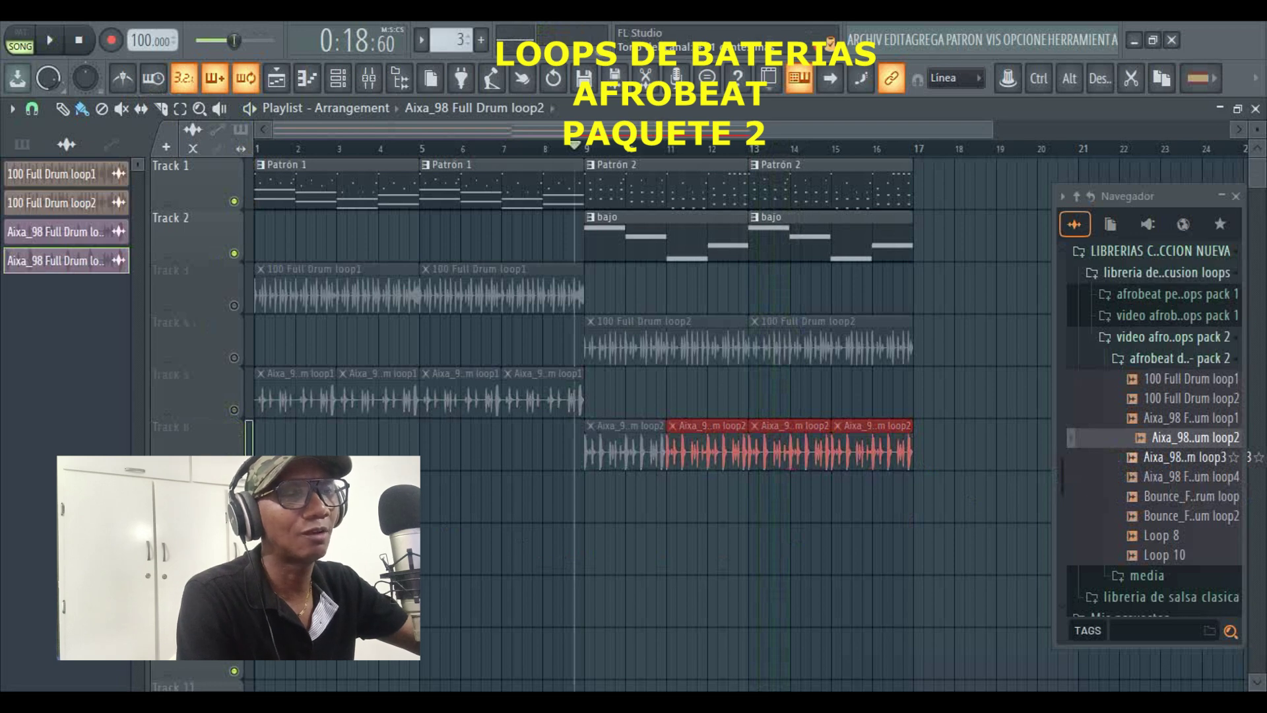
{"action": "left_click", "coordinate": [1188, 457]}
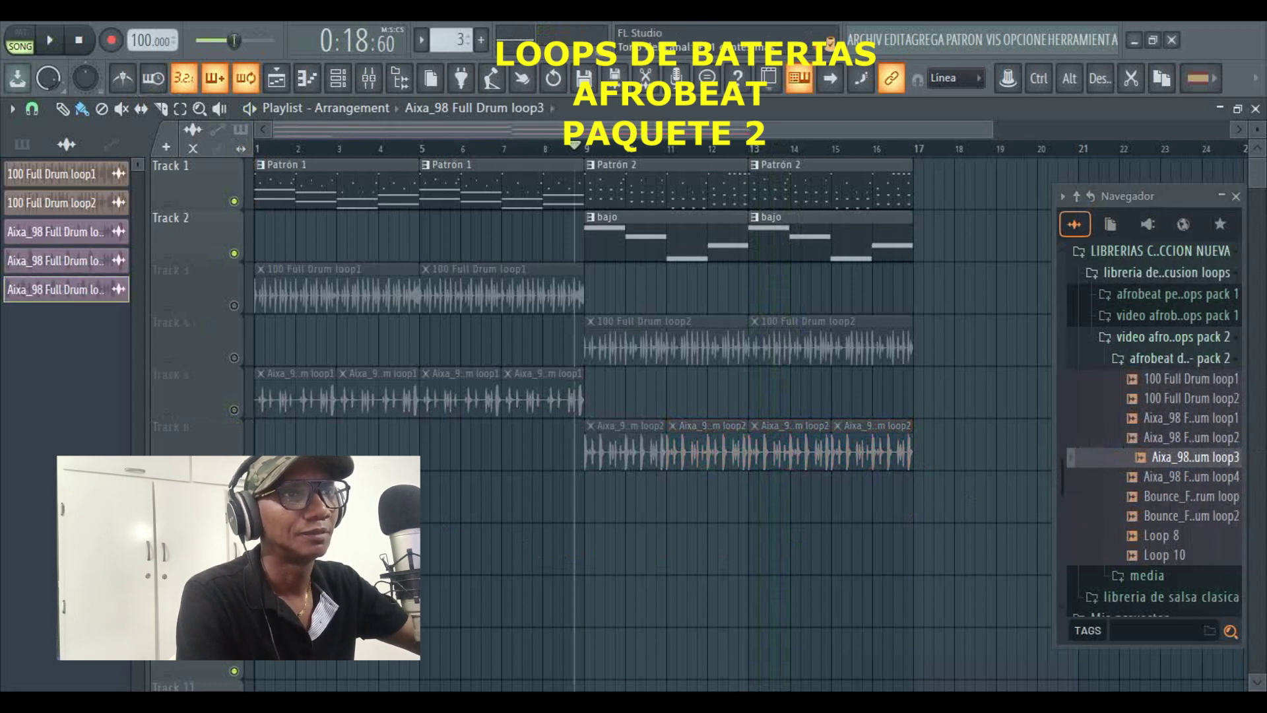
Fit the Aixa_98 Full Drum loop3 clip to the project tempo with the 75 to 150 range and repeat it up to bar 9
{"action": "right_click", "coordinate": [591, 444]}
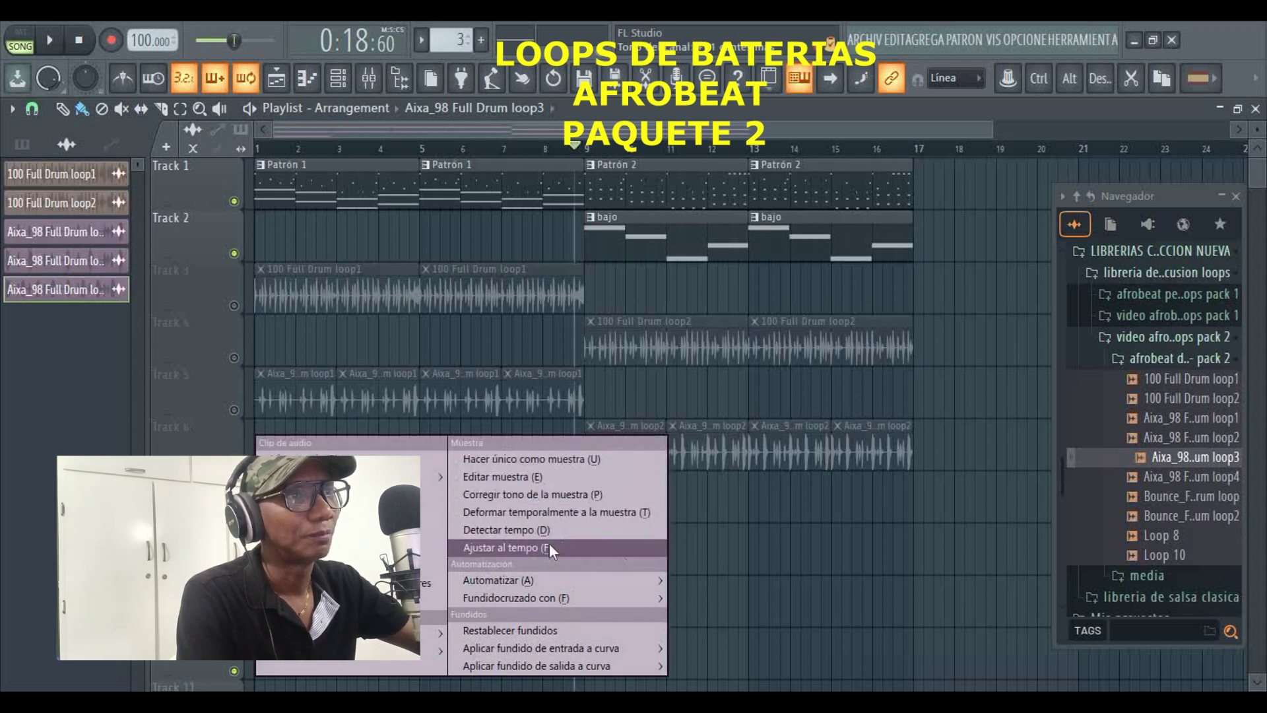
{"action": "left_click", "coordinate": [512, 549]}
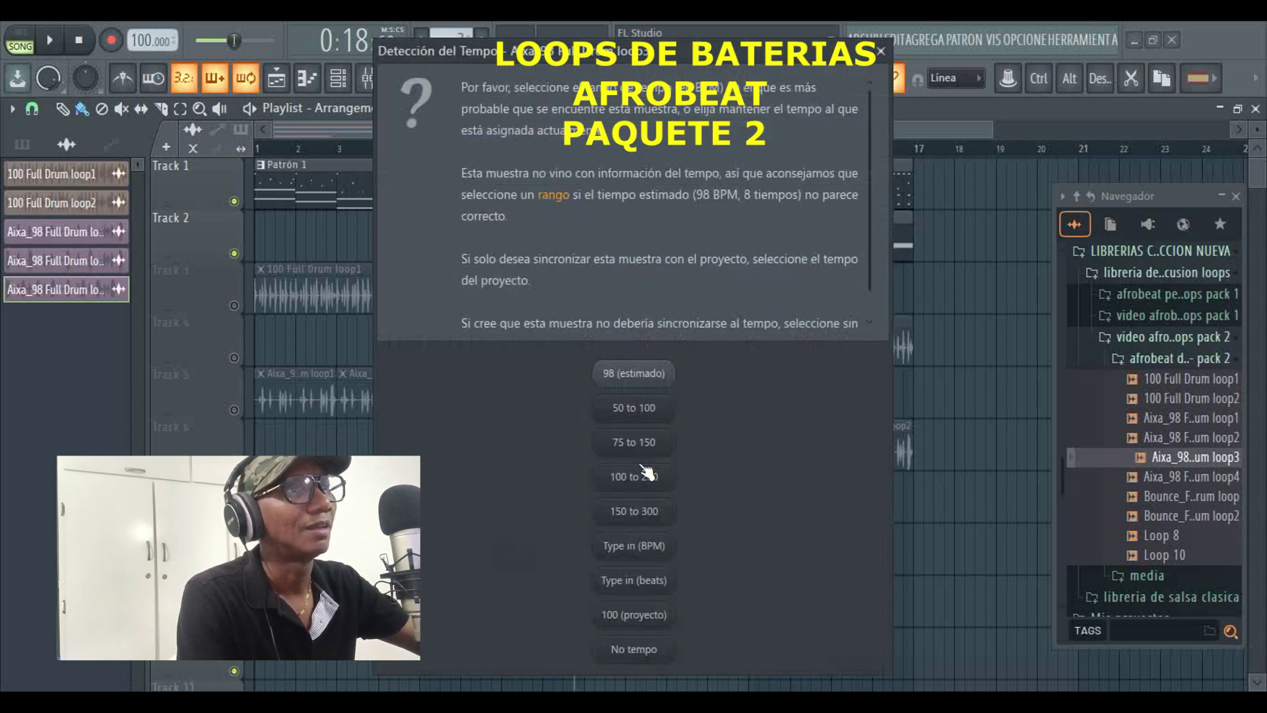
{"action": "left_click", "coordinate": [629, 446]}
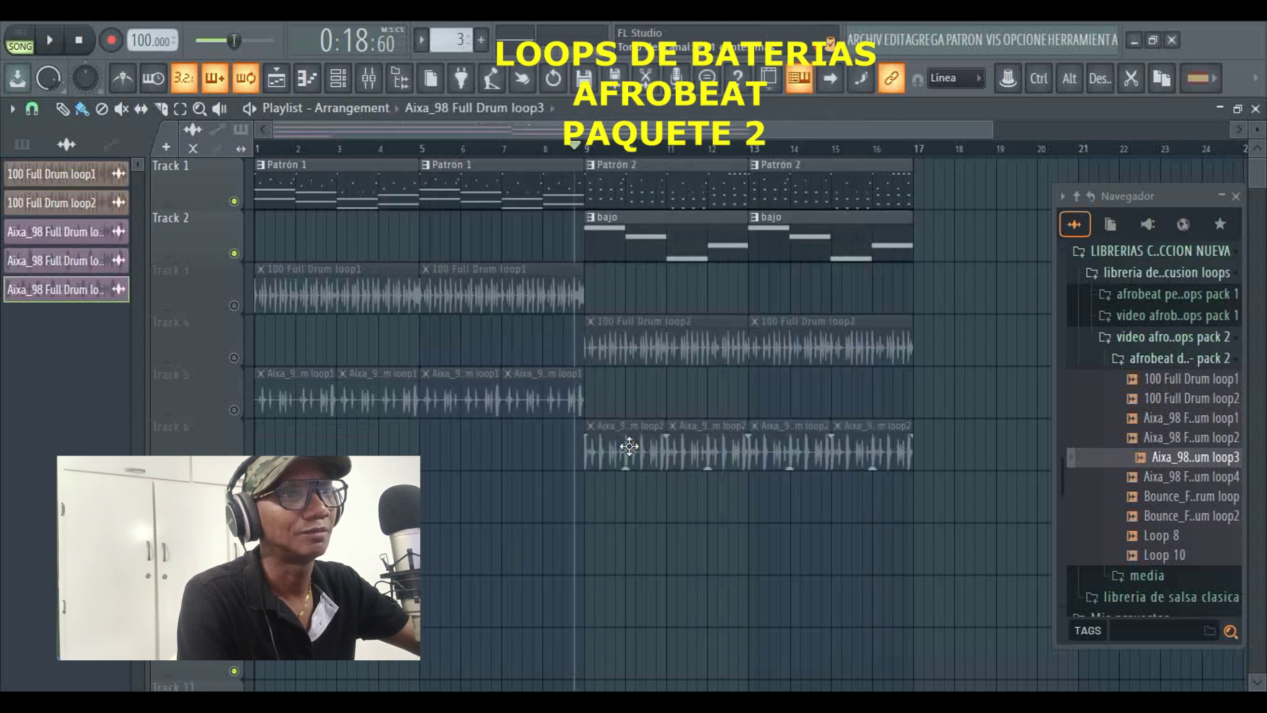
{"action": "left_click_drag", "start_coordinate": [426, 501], "coordinate": [533, 528]}
Play the arrangement from bar 1 to audition the Track 7 loop
{"action": "left_click", "coordinate": [266, 153]}
{"action": "key", "text": "space"}
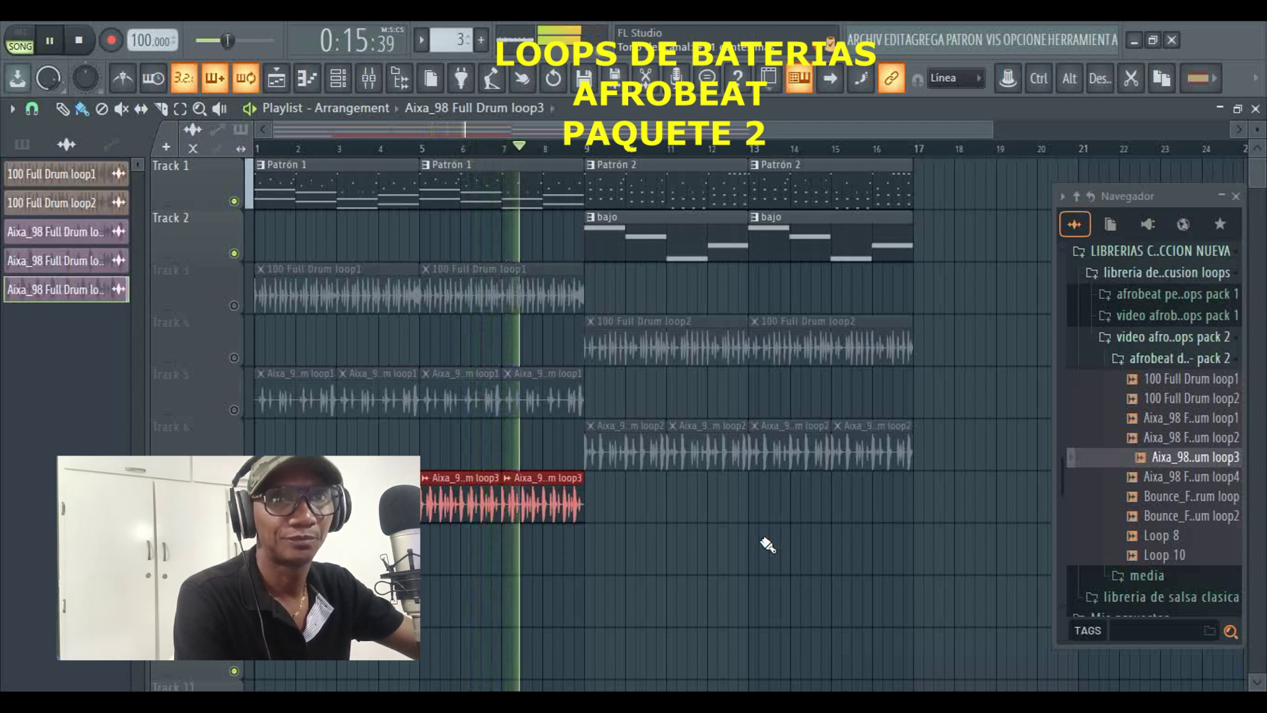
{"action": "key", "text": "space"}
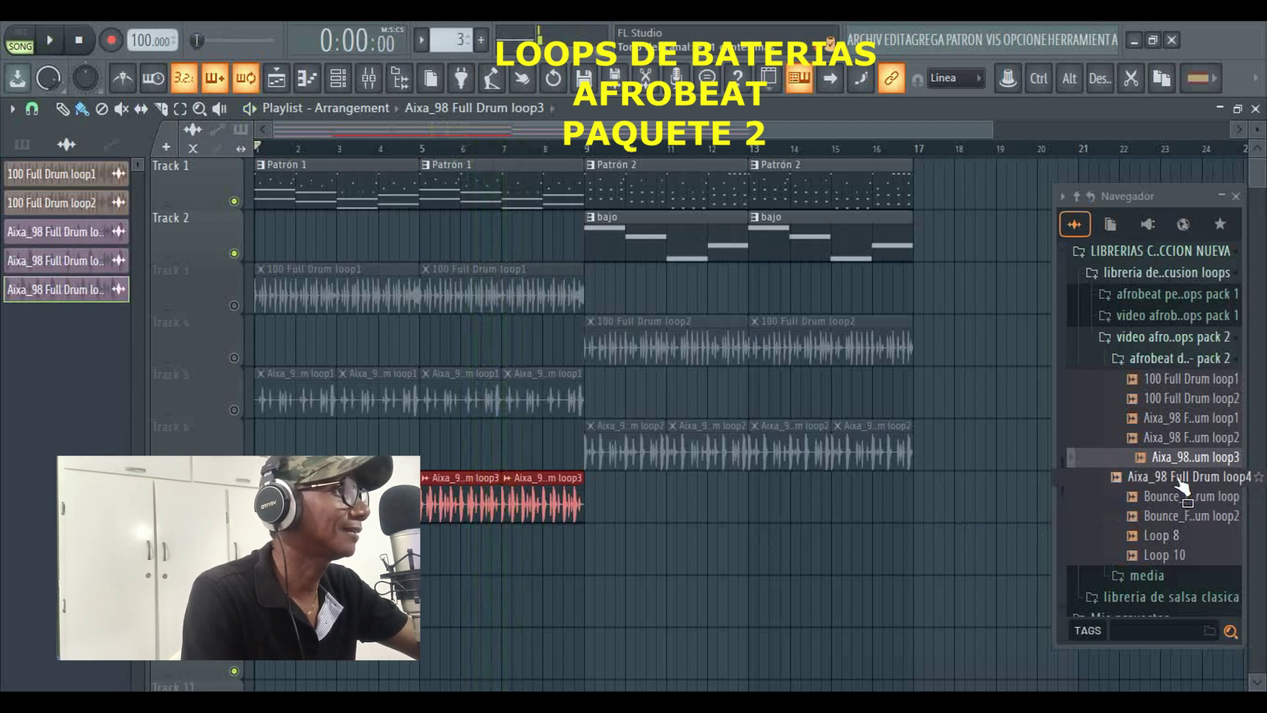
Place Aixa_98 Full Drum loop4 on Track 8 at bar 9 and fit it to the tempo with the 75 to 150 range
{"action": "left_click_drag", "start_coordinate": [1181, 489], "coordinate": [785, 524]}
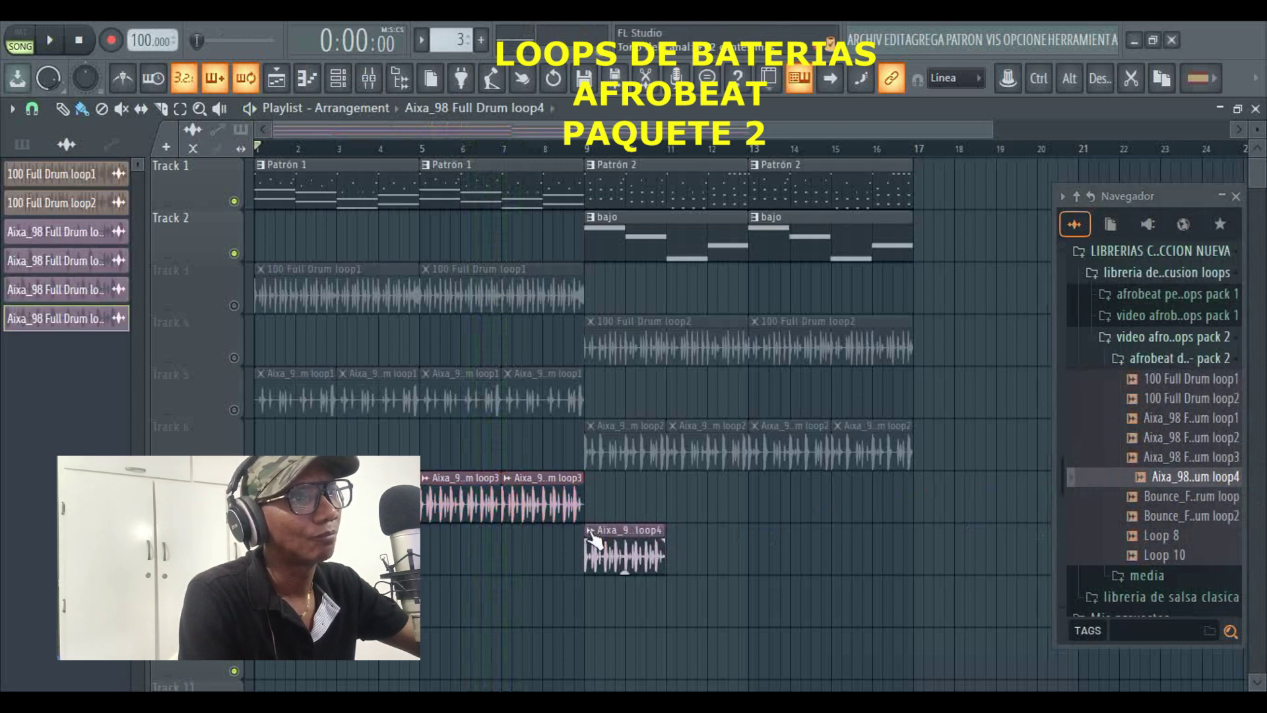
{"action": "left_click", "coordinate": [590, 532]}
{"action": "left_click", "coordinate": [838, 549]}
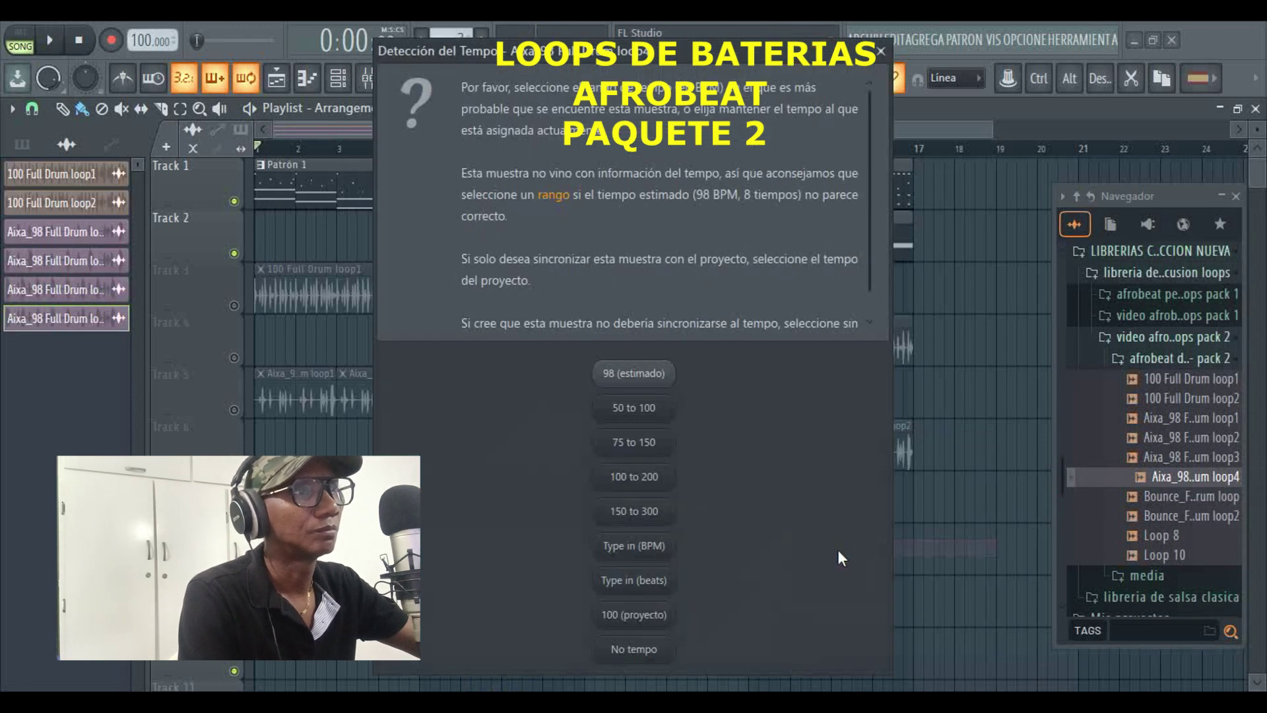
{"action": "left_click", "coordinate": [632, 442]}
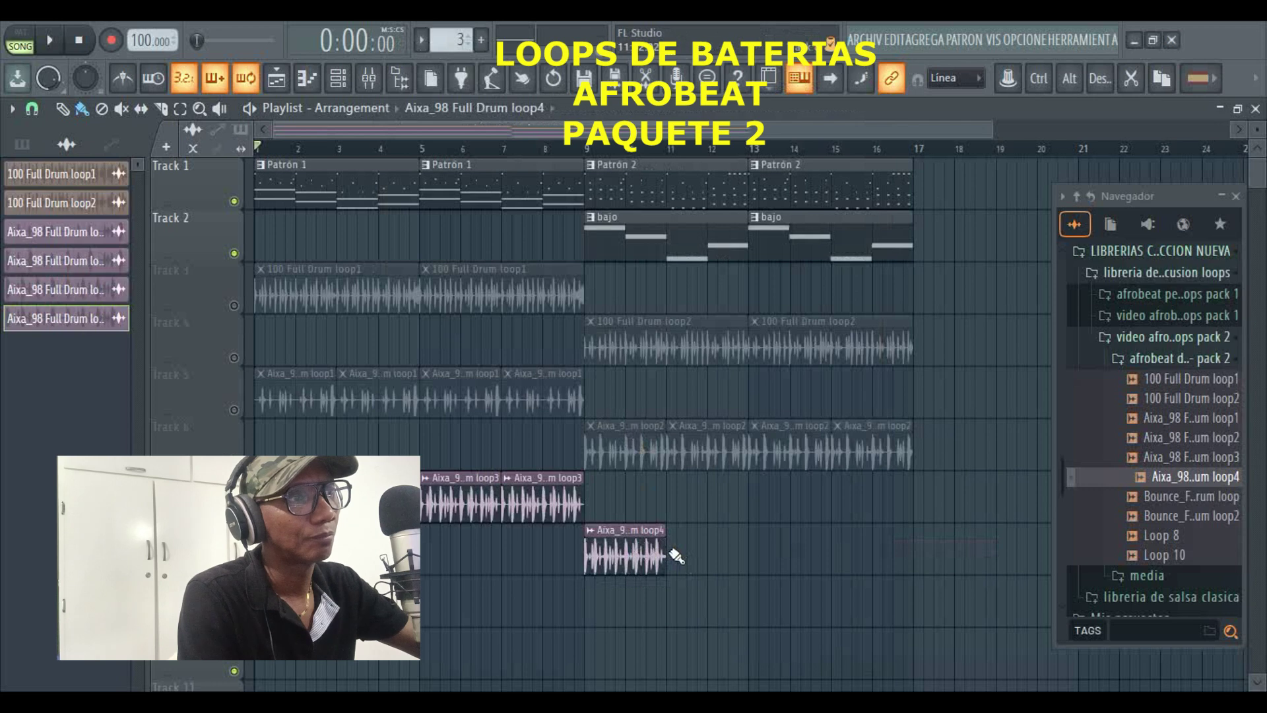
Repeat the Aixa_98 Full Drum loop4 clip up to bar 17 and audition it by playing from just before bar 9
{"action": "key", "text": "ctrl+b"}
{"action": "key", "text": "ctrl+b"}
{"action": "key", "text": "ctrl+b"}
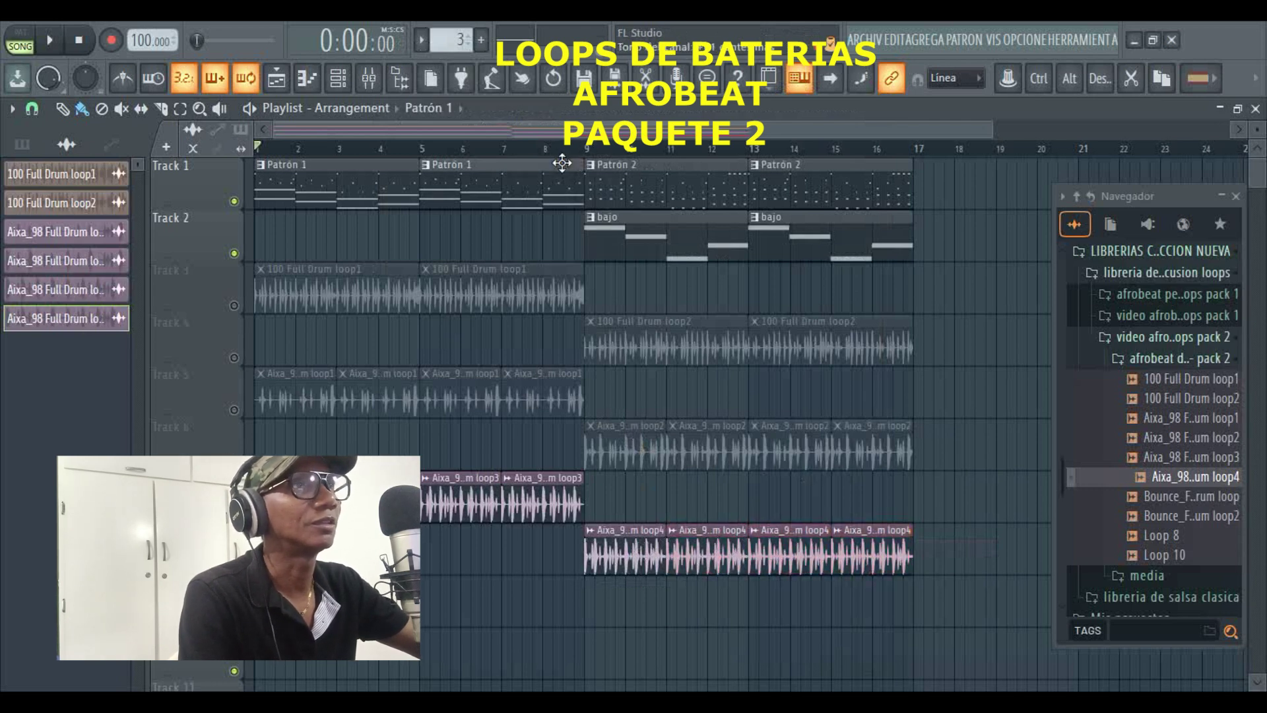
{"action": "left_click", "coordinate": [562, 163]}
{"action": "key", "text": "space"}
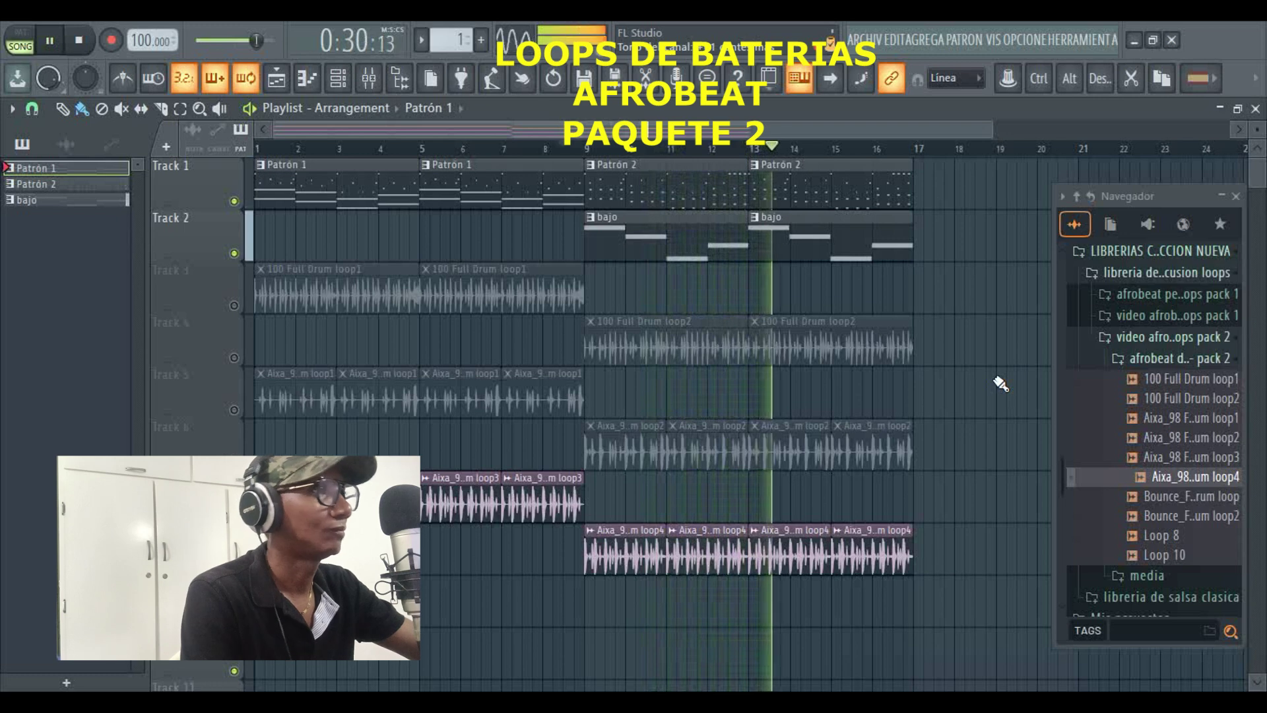
{"action": "key", "text": "space"}
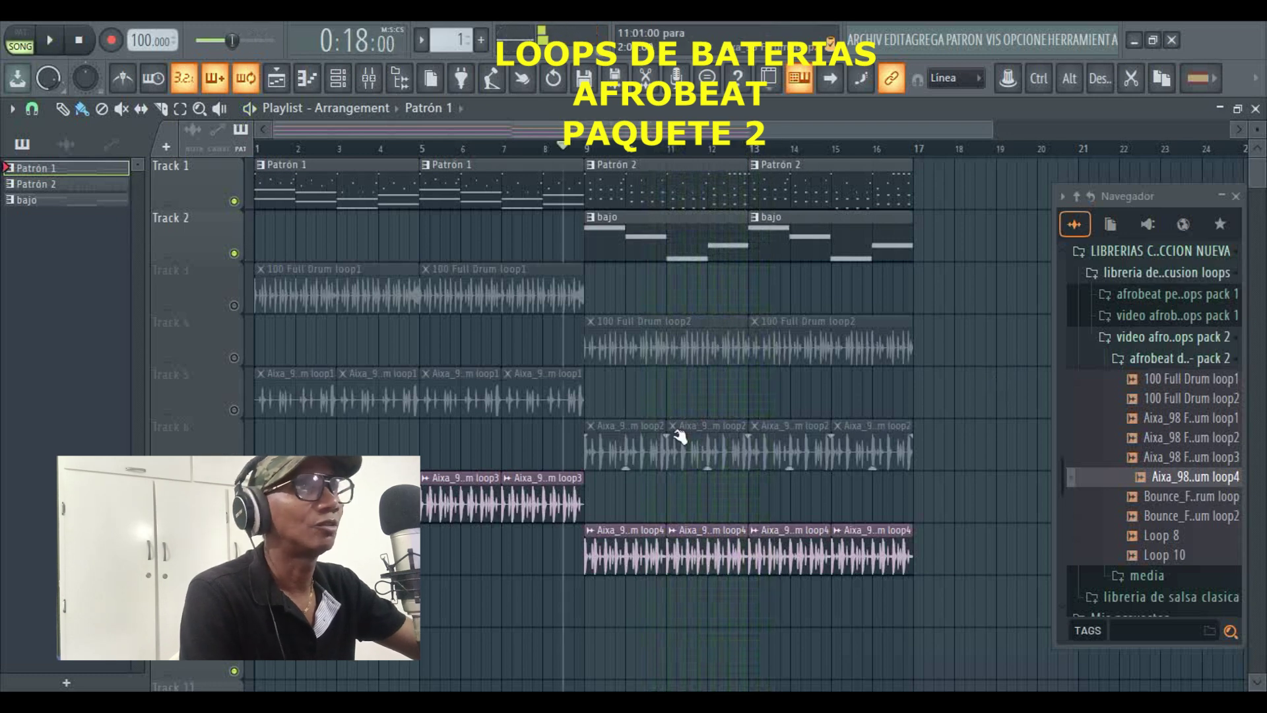
Place Bounce_Full Drum loop on Track 9 at bar 1 and mute Tracks 7 and 8
{"action": "left_click", "coordinate": [262, 149]}
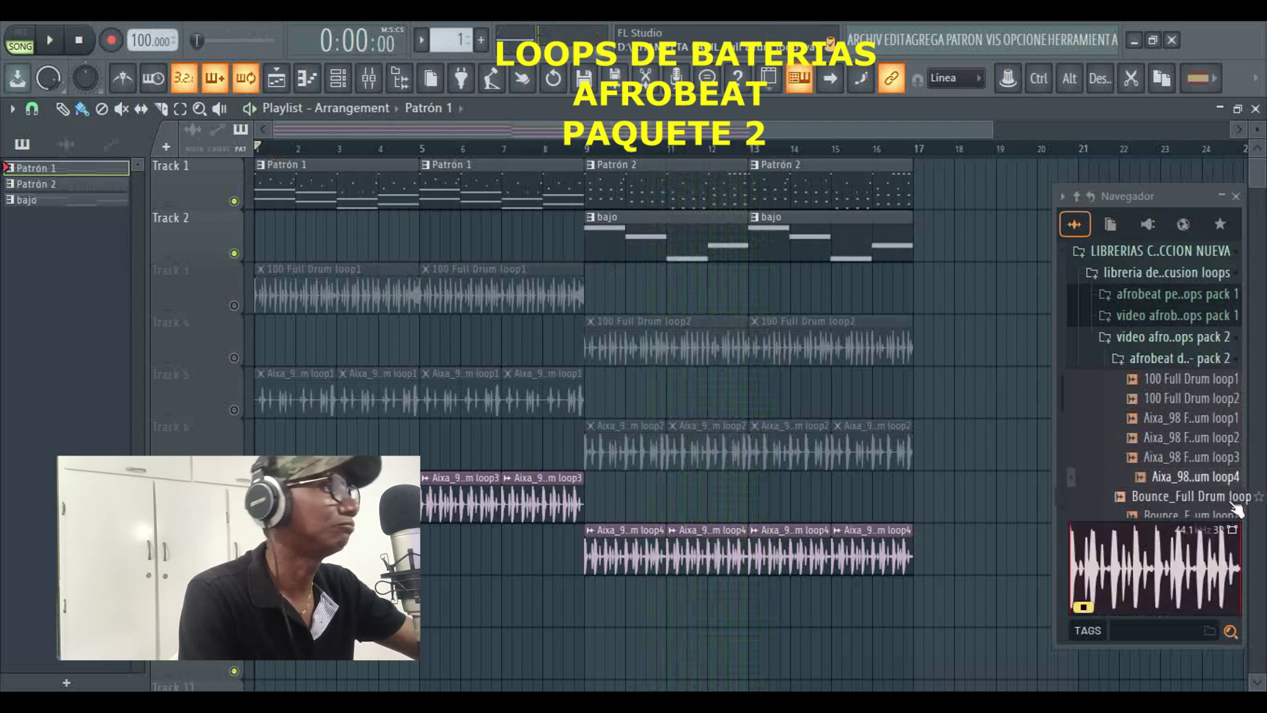
{"action": "scroll", "coordinate": [1214, 454], "scroll_direction": "down", "scroll_amount": 2}
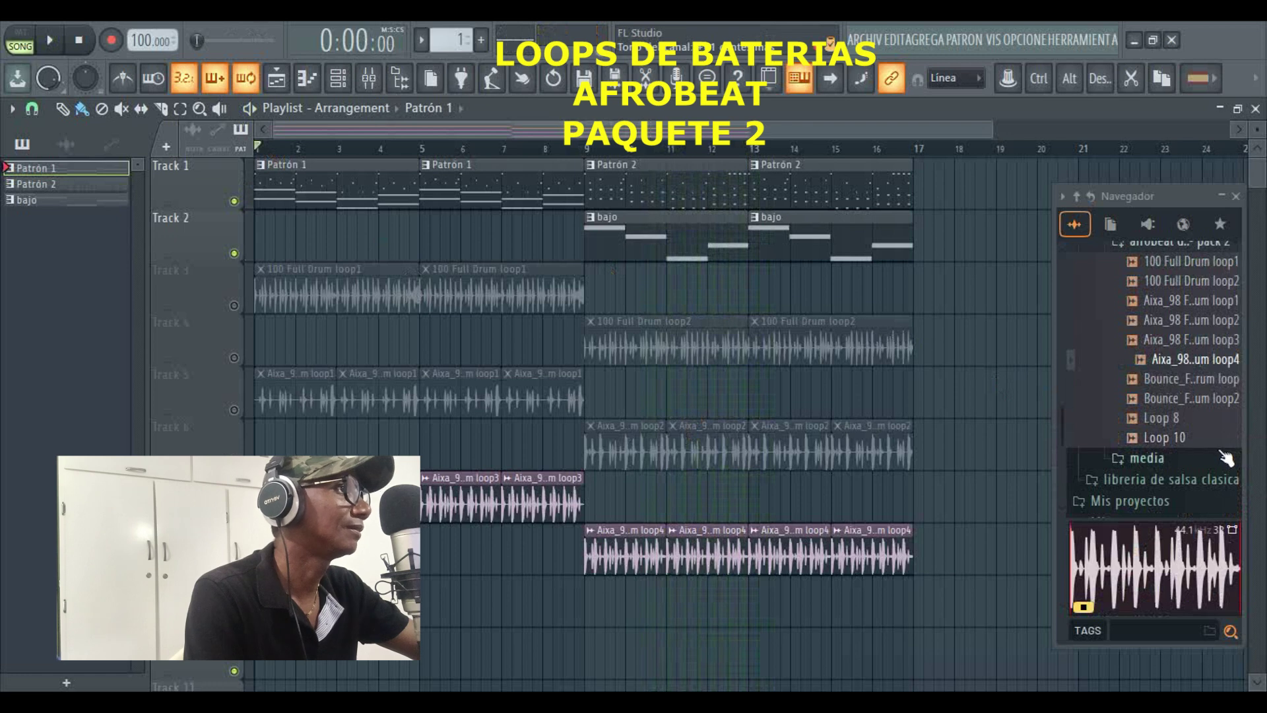
{"action": "left_click", "coordinate": [1182, 382]}
{"action": "left_click_drag", "start_coordinate": [1173, 386], "coordinate": [429, 594]}
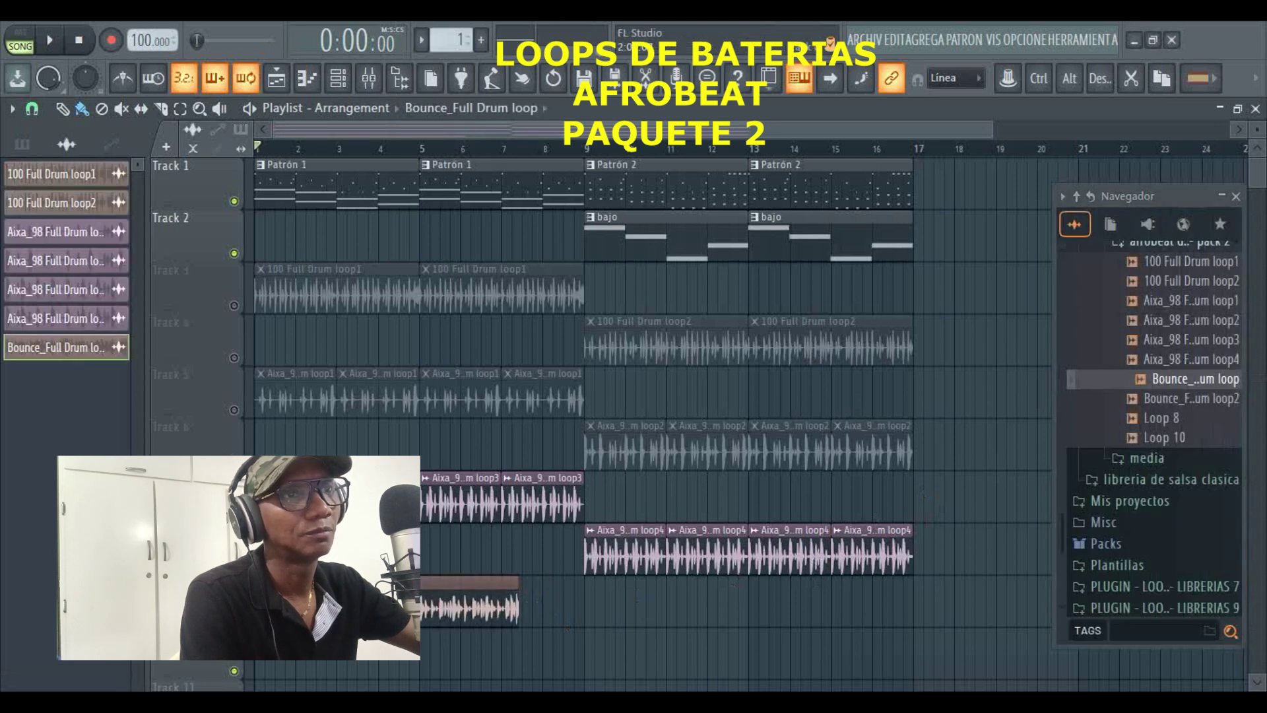
{"action": "left_click", "coordinate": [234, 514]}
{"action": "left_click", "coordinate": [234, 566]}
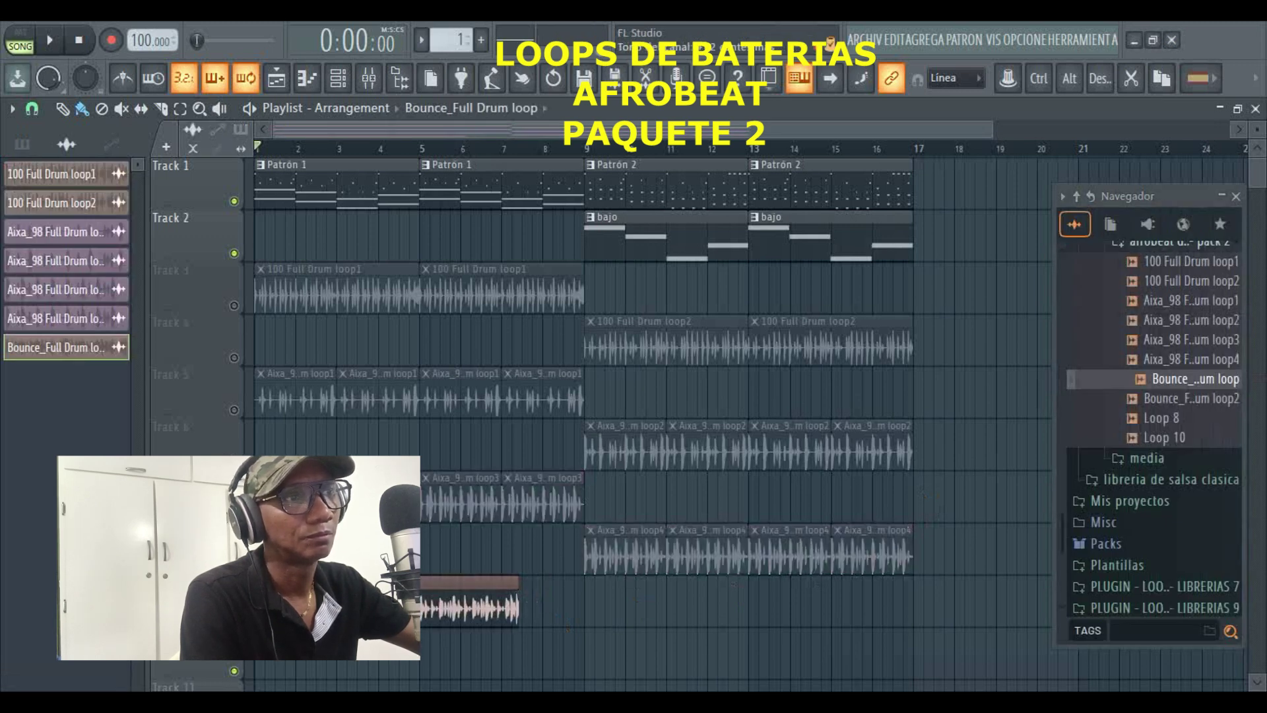
Fit the Bounce_Full Drum loop clip to the tempo with the 75 to 150 range and audition it from bar 1
{"action": "left_click", "coordinate": [428, 580]}
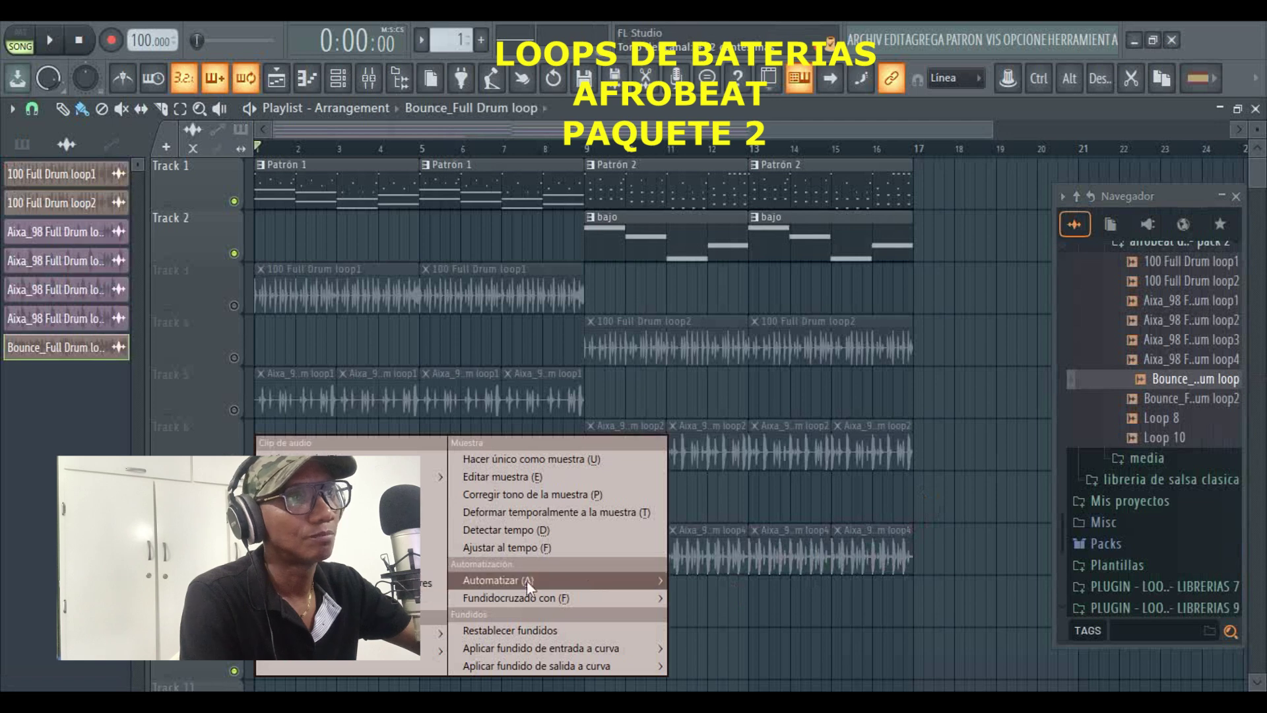
{"action": "left_click", "coordinate": [548, 545]}
{"action": "left_click", "coordinate": [631, 438]}
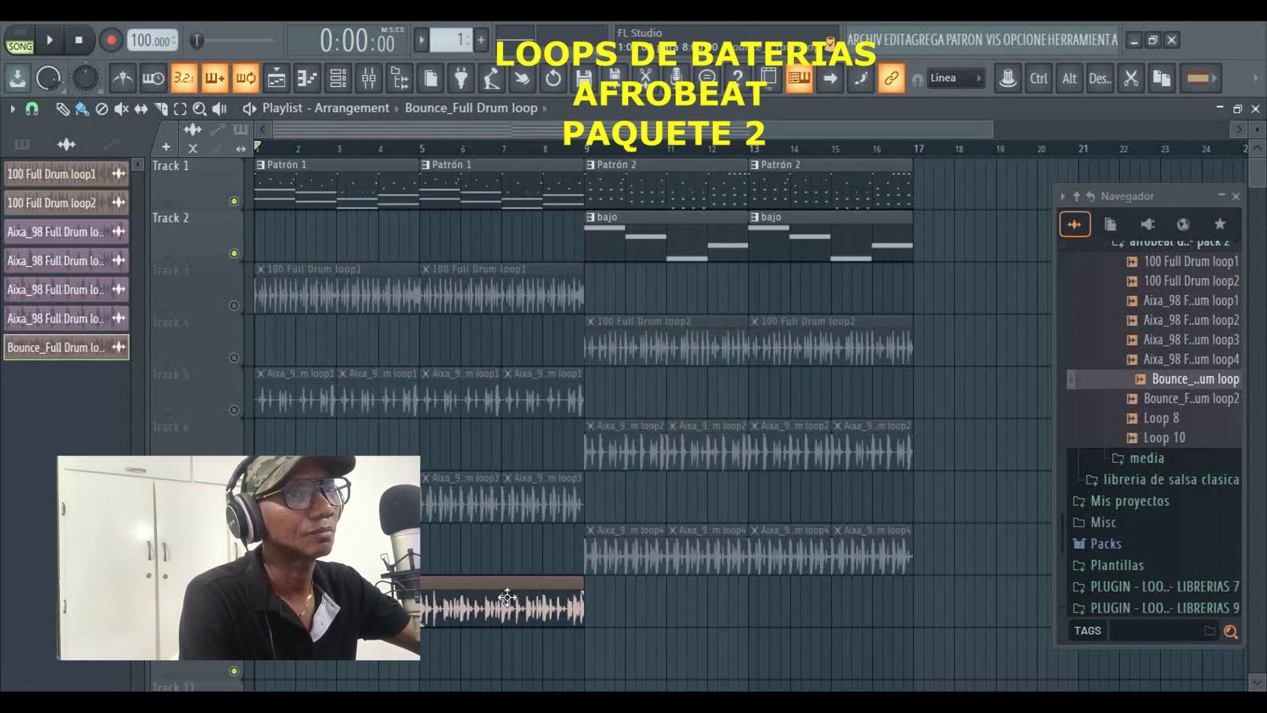
{"action": "key", "text": "space"}
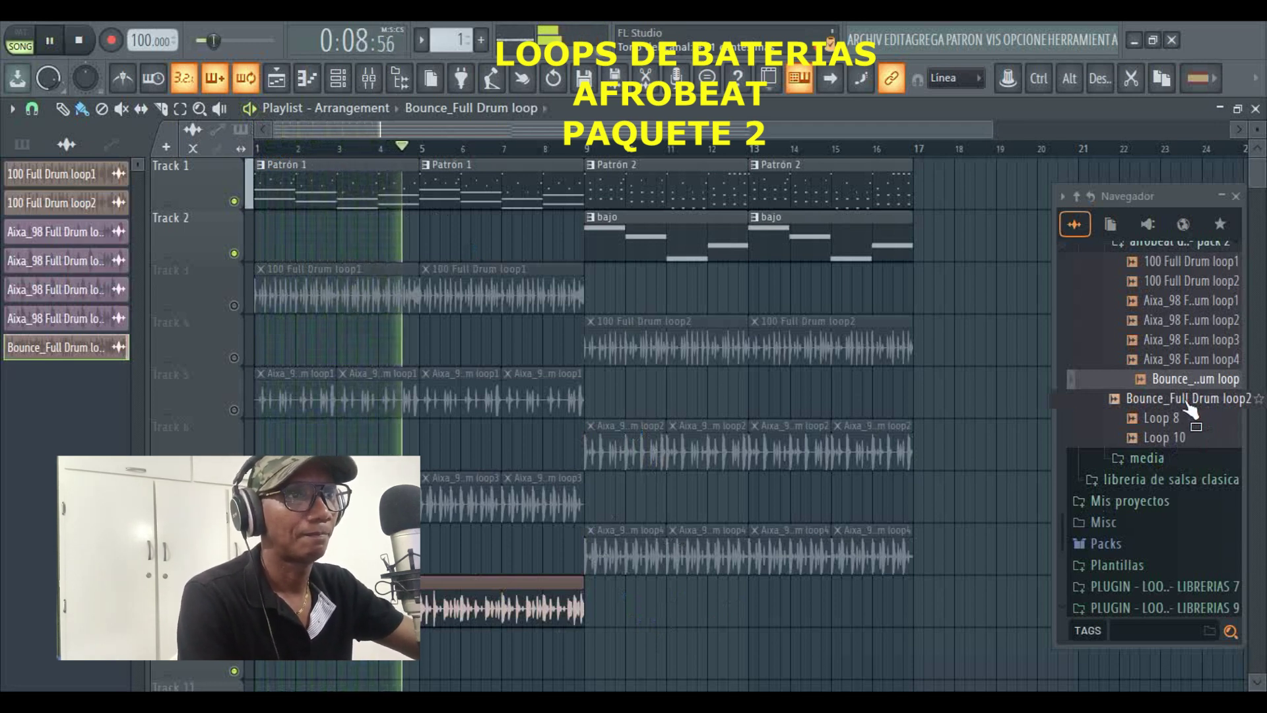
{"action": "key", "text": "space"}
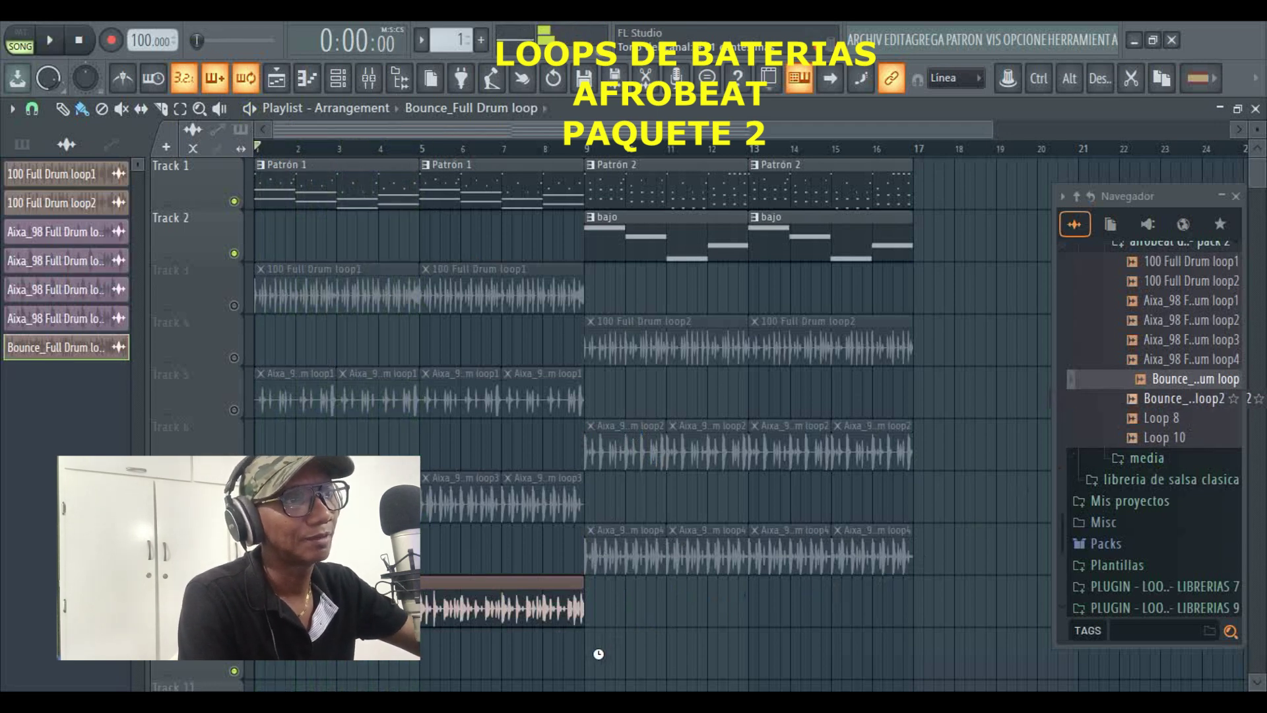
Place Bounce_Full Drum loop2 on Track 10 at bar 9 and fit it to the tempo with the 75 to 150 range
{"action": "mouse_move", "coordinate": [658, 655]}
{"action": "left_mouse_down"}
{"action": "mouse_move", "coordinate": [630, 655]}
{"action": "mouse_move", "coordinate": [648, 654]}
{"action": "left_mouse_up"}
{"action": "scroll", "coordinate": [851, 578], "scroll_direction": "down", "scroll_amount": 1}
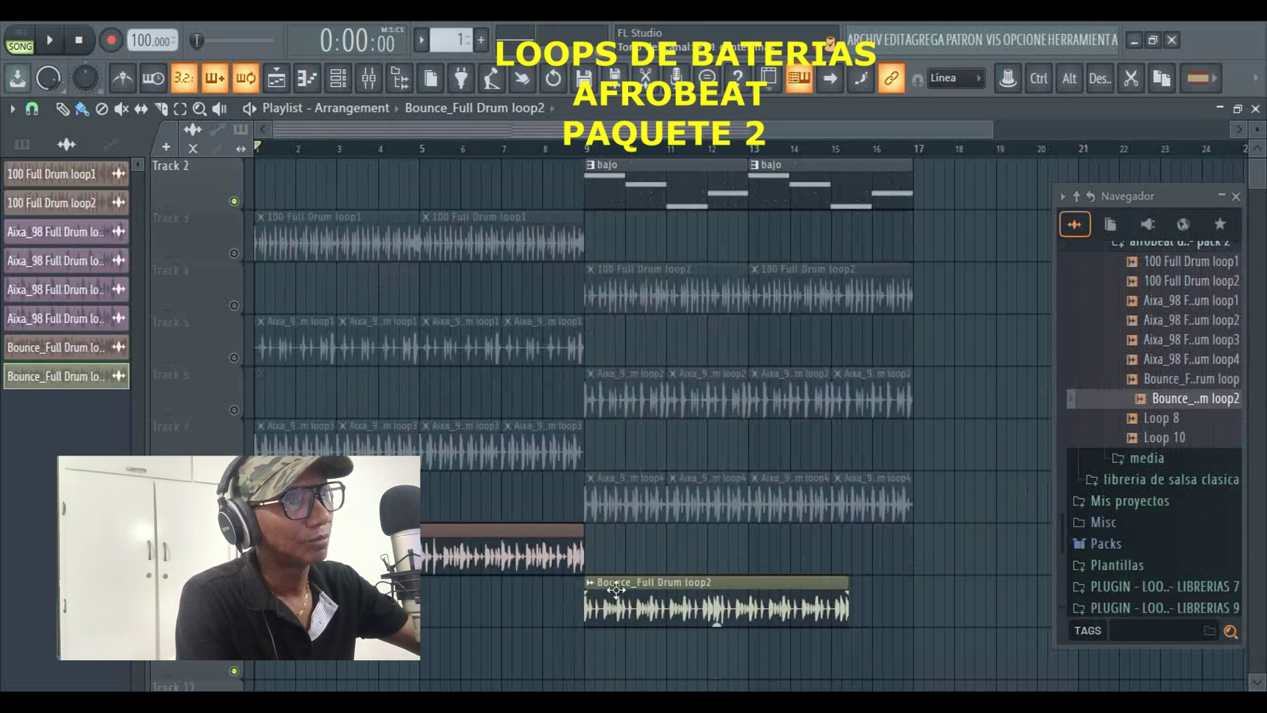
{"action": "left_click", "coordinate": [592, 584]}
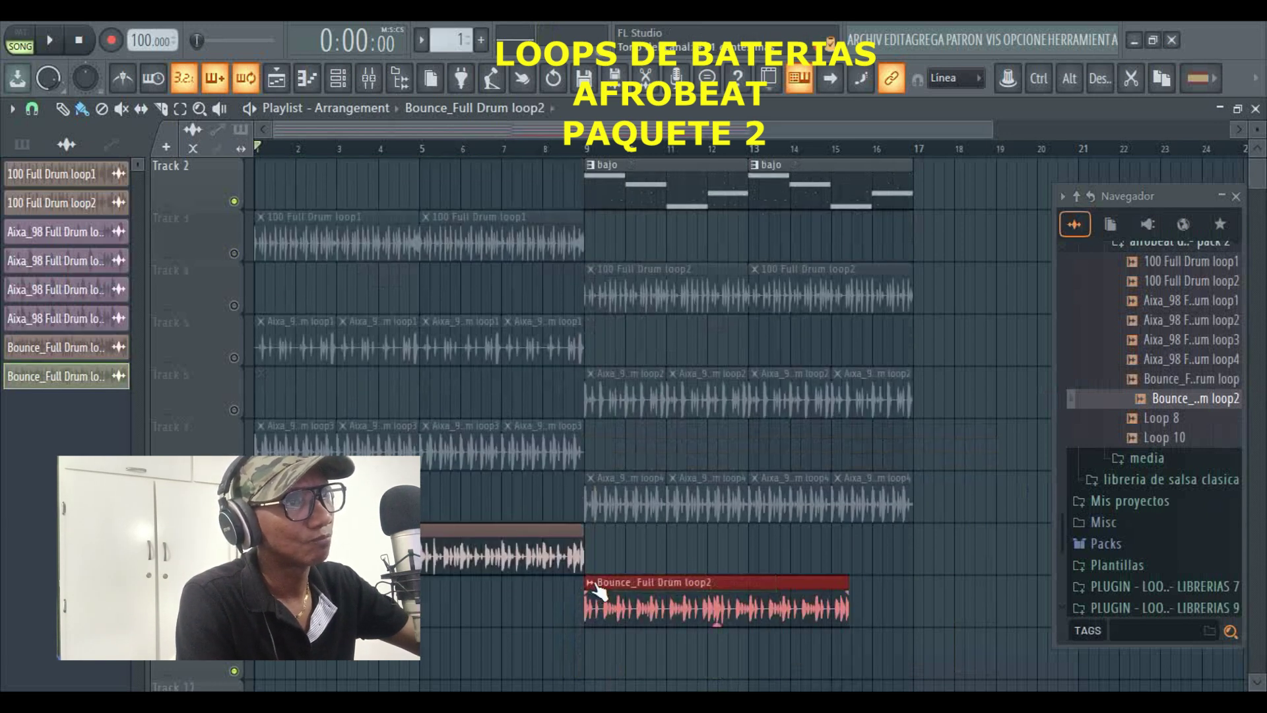
{"action": "left_click", "coordinate": [592, 583]}
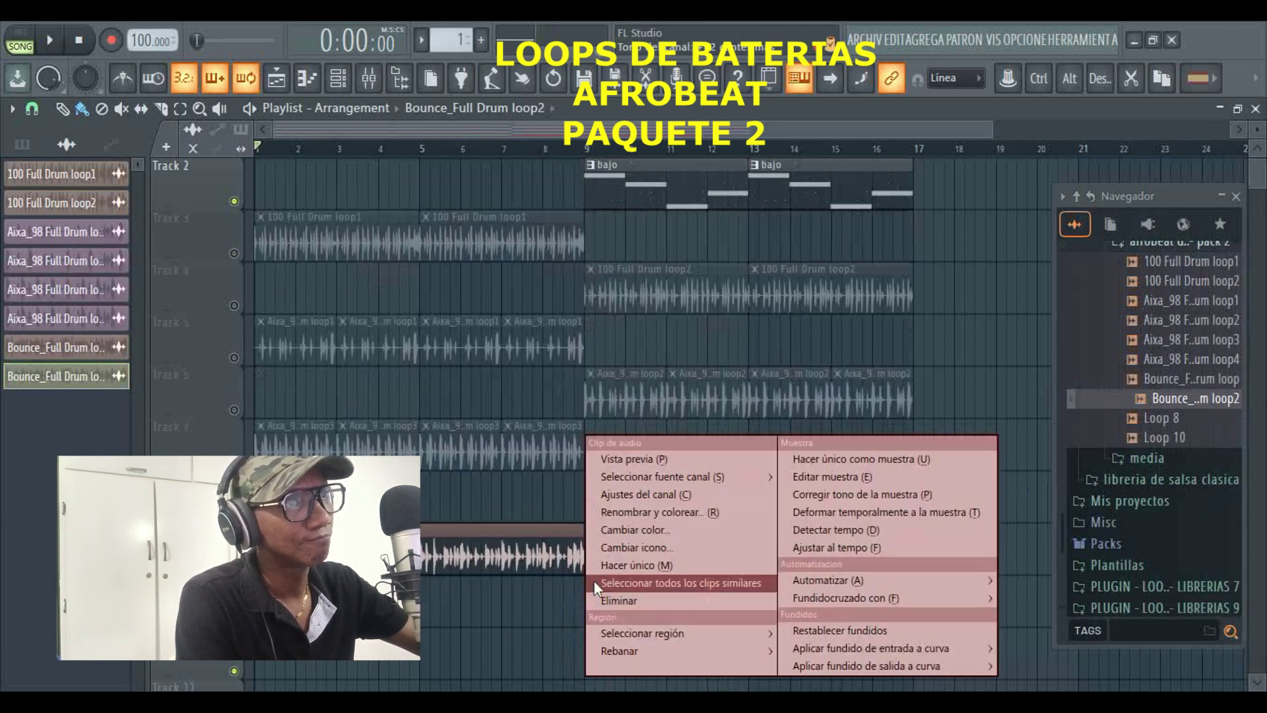
{"action": "left_click", "coordinate": [860, 548]}
{"action": "left_click", "coordinate": [642, 450]}
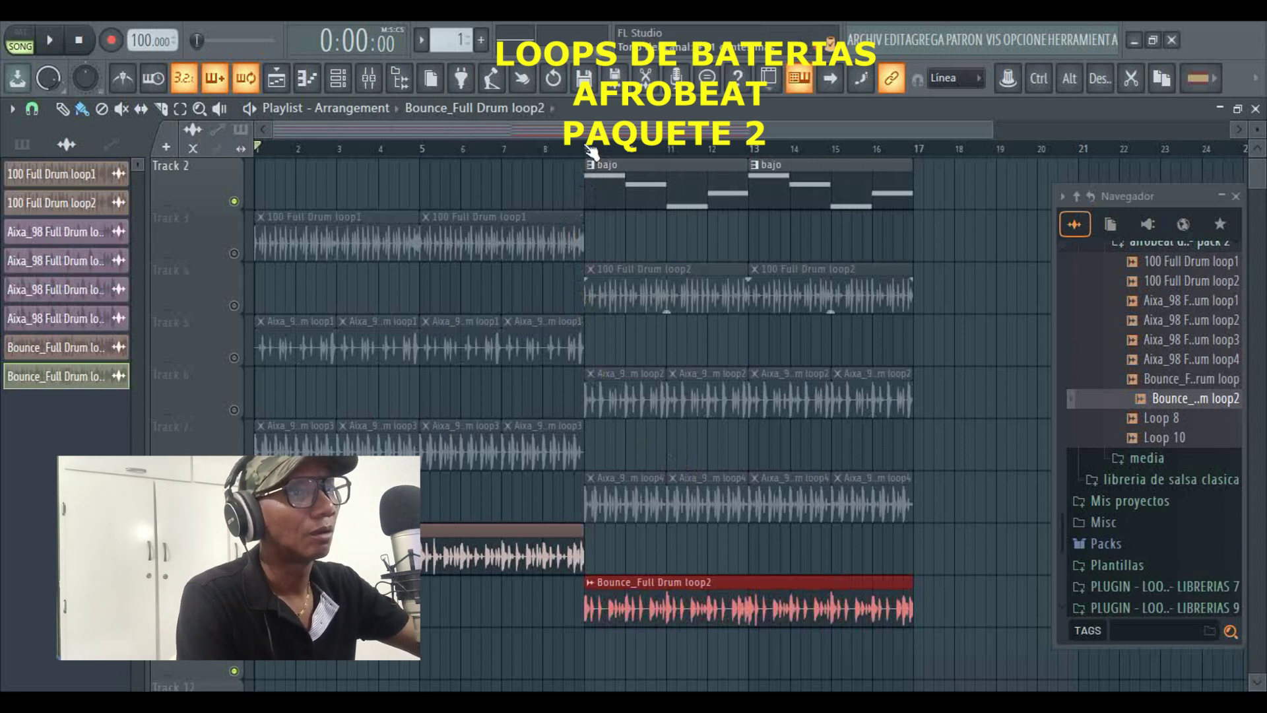
Play the arrangement from bar 9 to audition the Track 10 loop
{"action": "left_click", "coordinate": [591, 149]}
{"action": "key", "text": "space"}
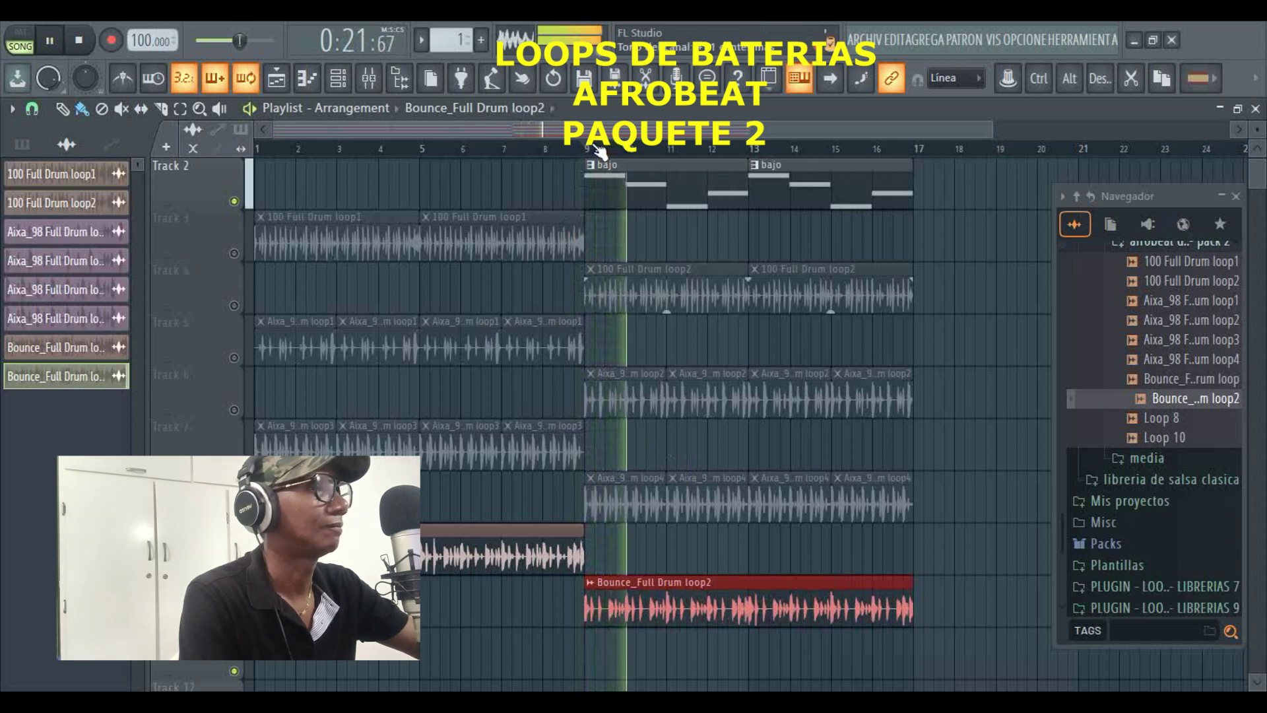
{"action": "scroll", "coordinate": [940, 382], "scroll_direction": "down", "scroll_amount": 1}
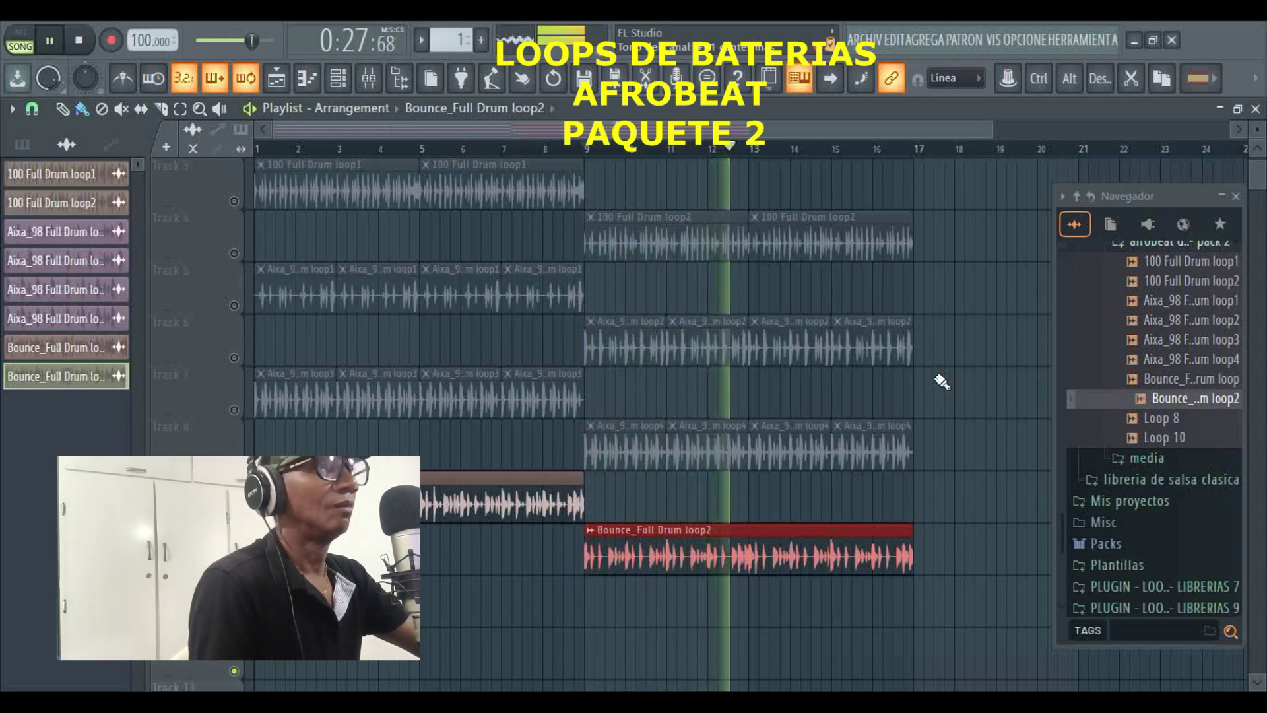
{"action": "key", "text": "space"}
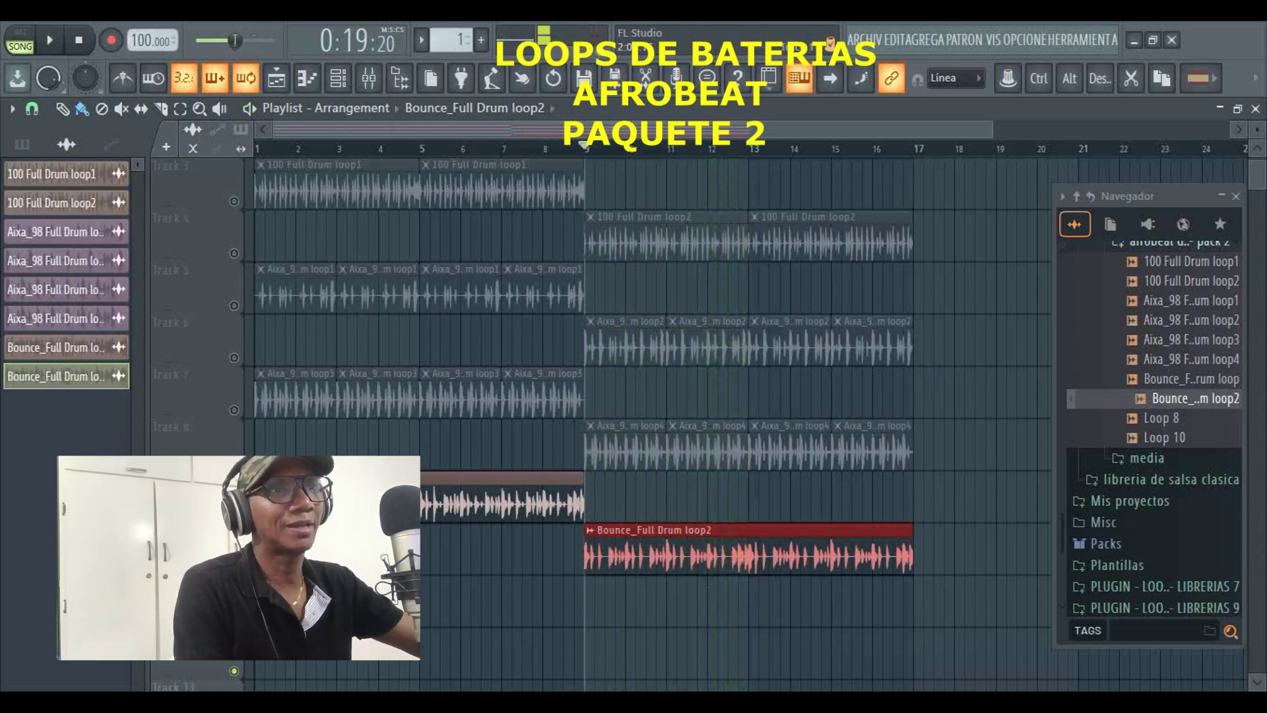
Mute Tracks 9 and 10 and place Loop 8 on Track 11 at bar 1
{"action": "left_click", "coordinate": [233, 514]}
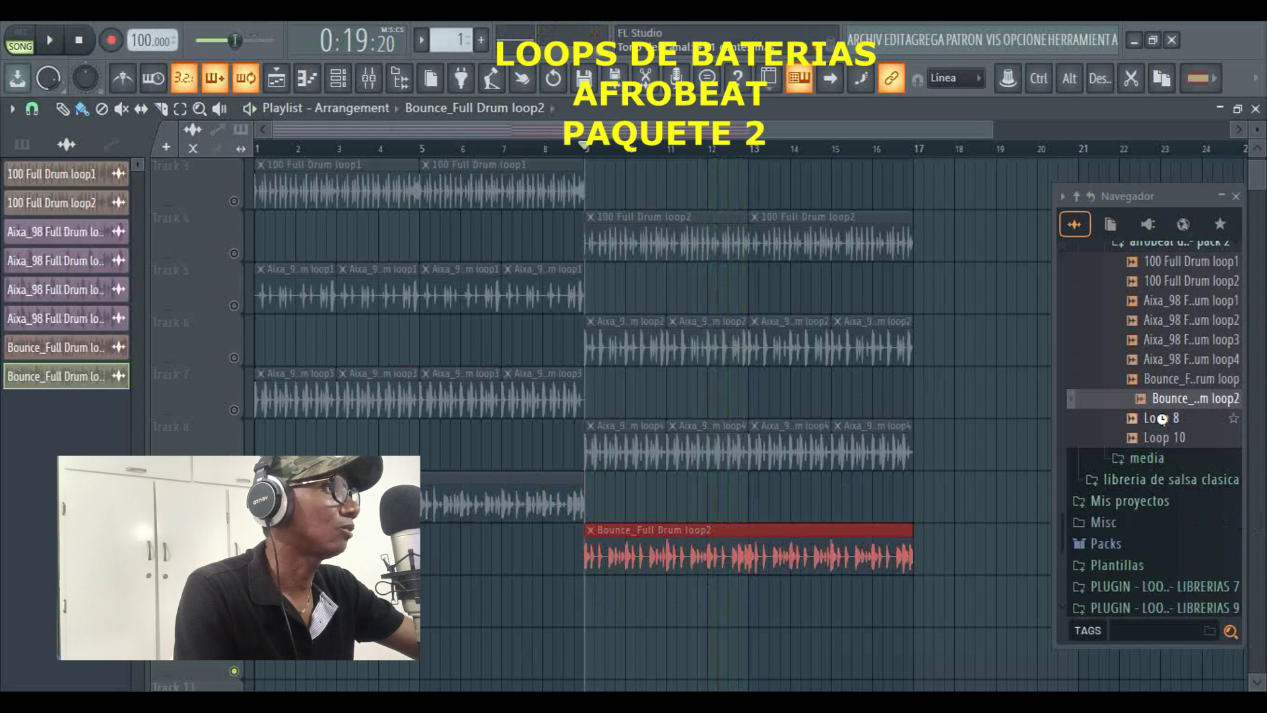
{"action": "left_click_drag", "start_coordinate": [1161, 419], "coordinate": [277, 668]}
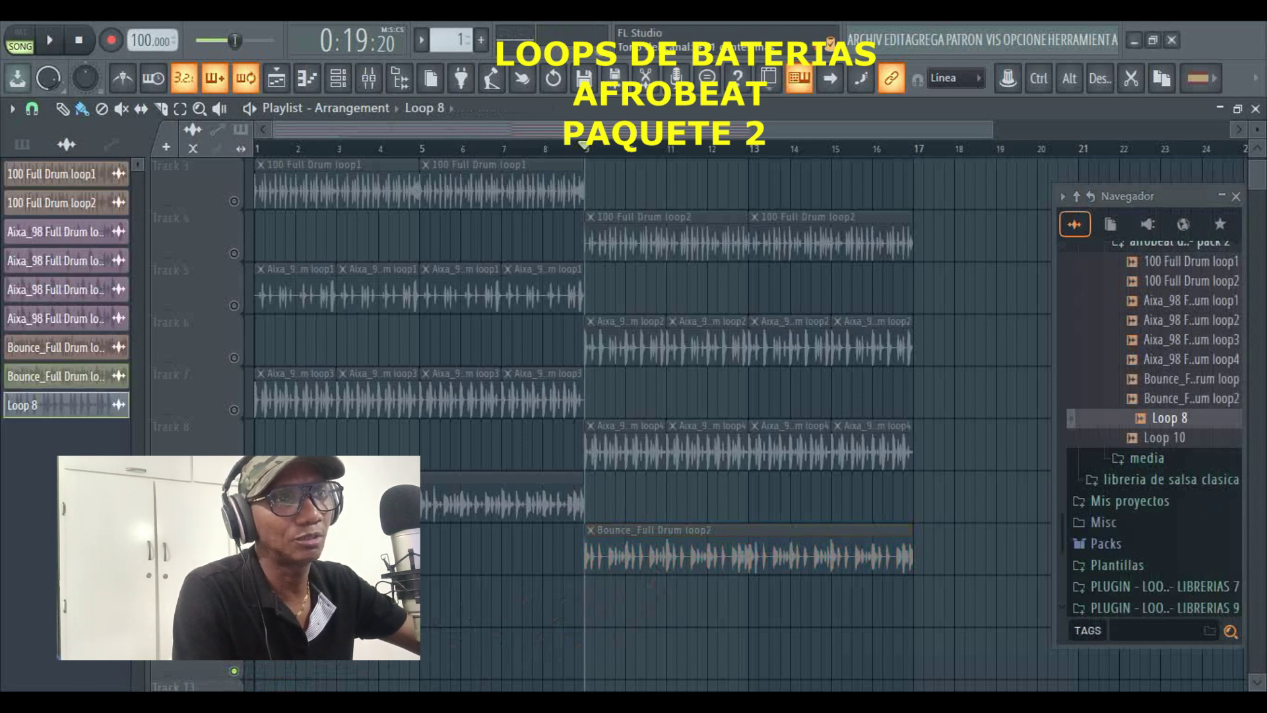
Fit the Loop 8 clip to the tempo with the 75 to 150 range and copy it to Track 12 at bar 4
{"action": "left_click", "coordinate": [259, 477]}
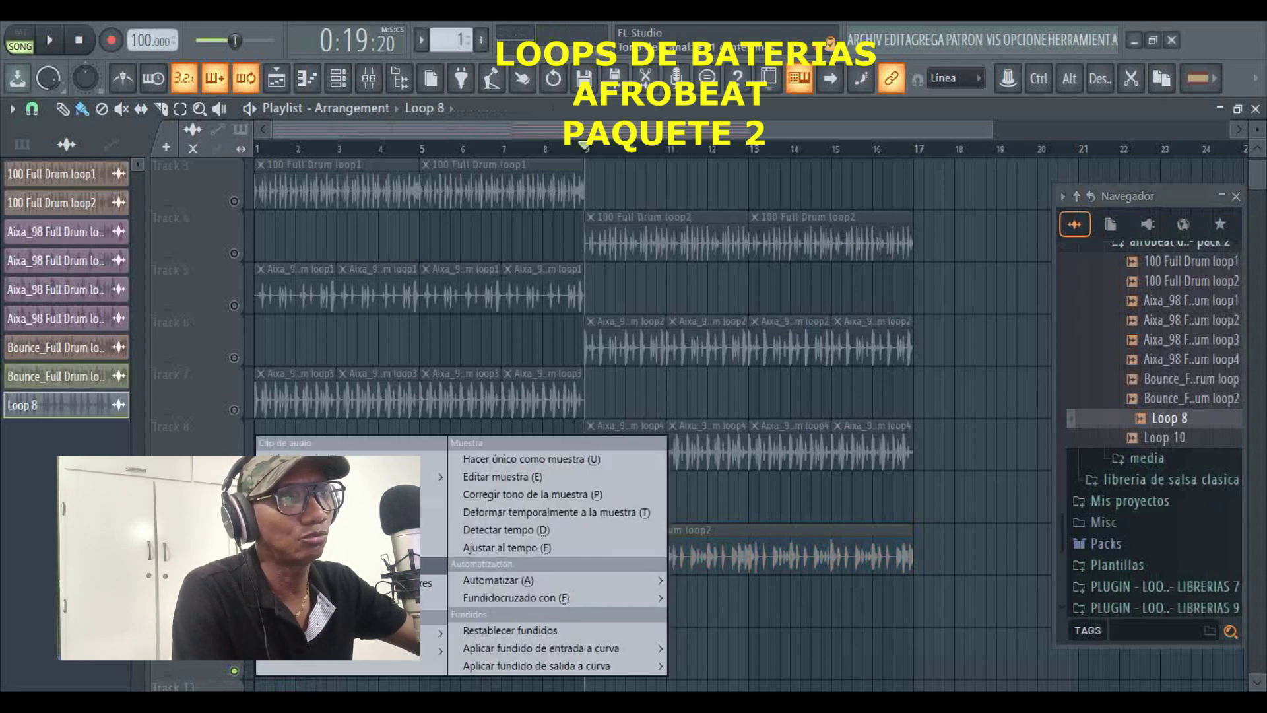
{"action": "left_click", "coordinate": [528, 548]}
{"action": "left_click", "coordinate": [647, 443]}
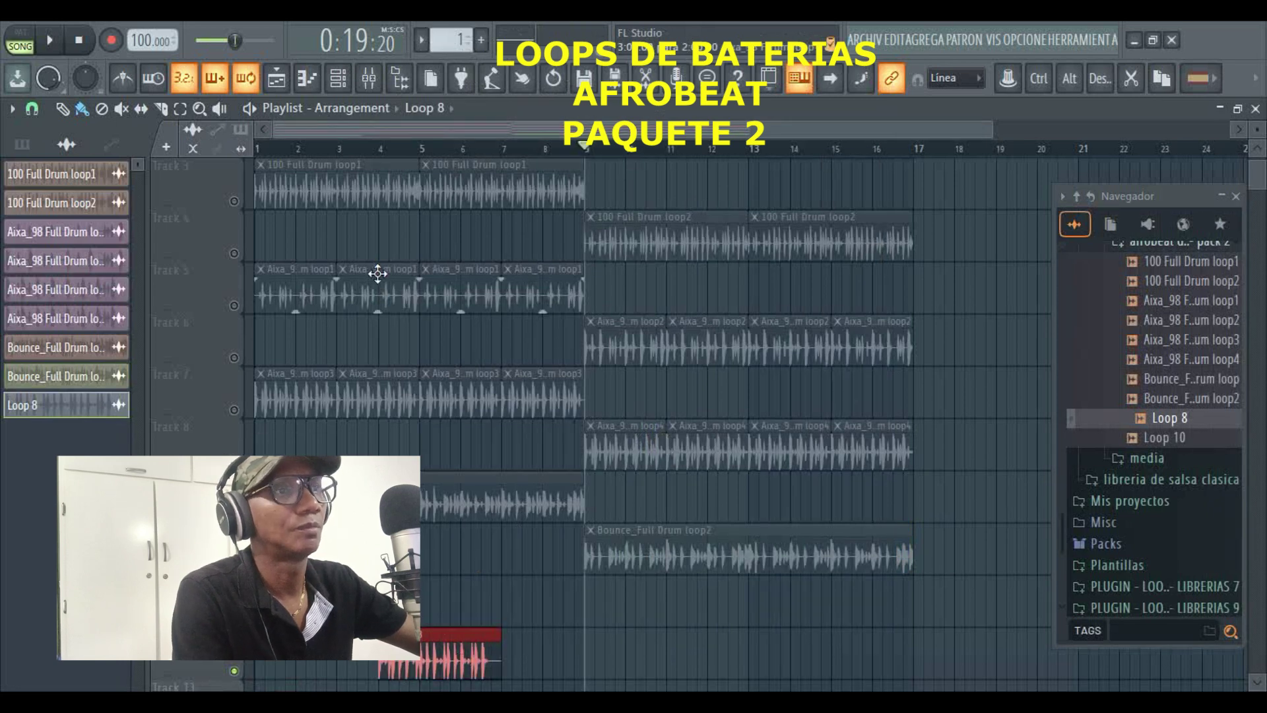
Play the arrangement from bar 1 to check how Loop 8 fits
{"action": "scroll", "coordinate": [590, 620], "scroll_direction": "down", "scroll_amount": 3}
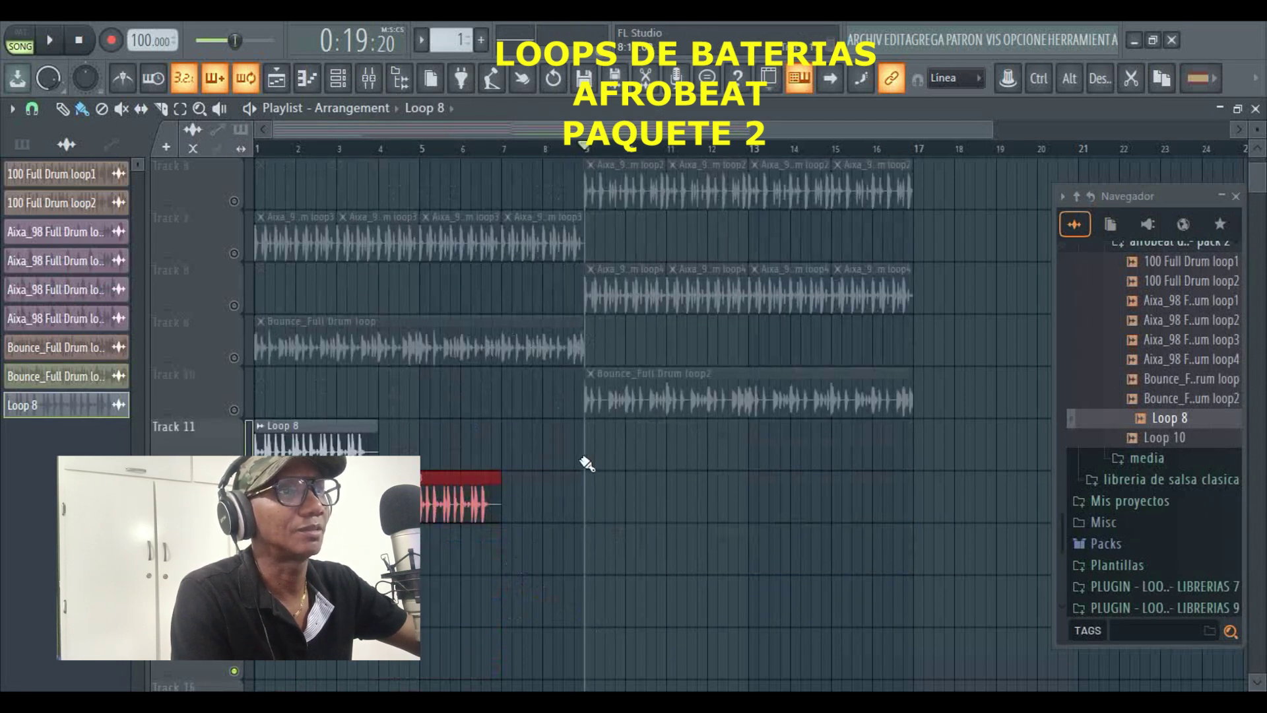
{"action": "left_click", "coordinate": [266, 153]}
{"action": "key", "text": "space"}
{"action": "key", "text": "space"}
{"action": "scroll", "coordinate": [560, 476], "scroll_direction": "up", "scroll_amount": 5}
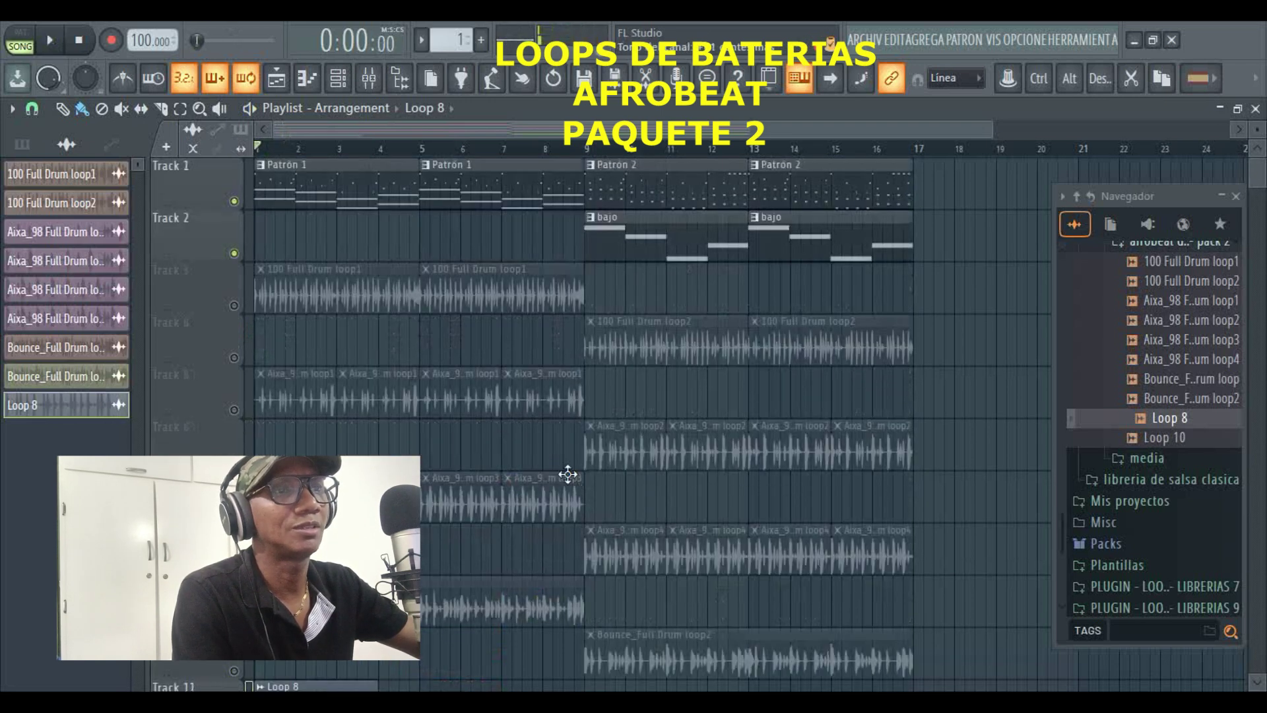
Remove the Loop 8 copy from Track 12 and set the remaining Loop 8 clip's time-stretch mode to Estirar
{"action": "scroll", "coordinate": [566, 462], "scroll_direction": "down", "scroll_amount": 6}
{"action": "right_click", "coordinate": [464, 470]}
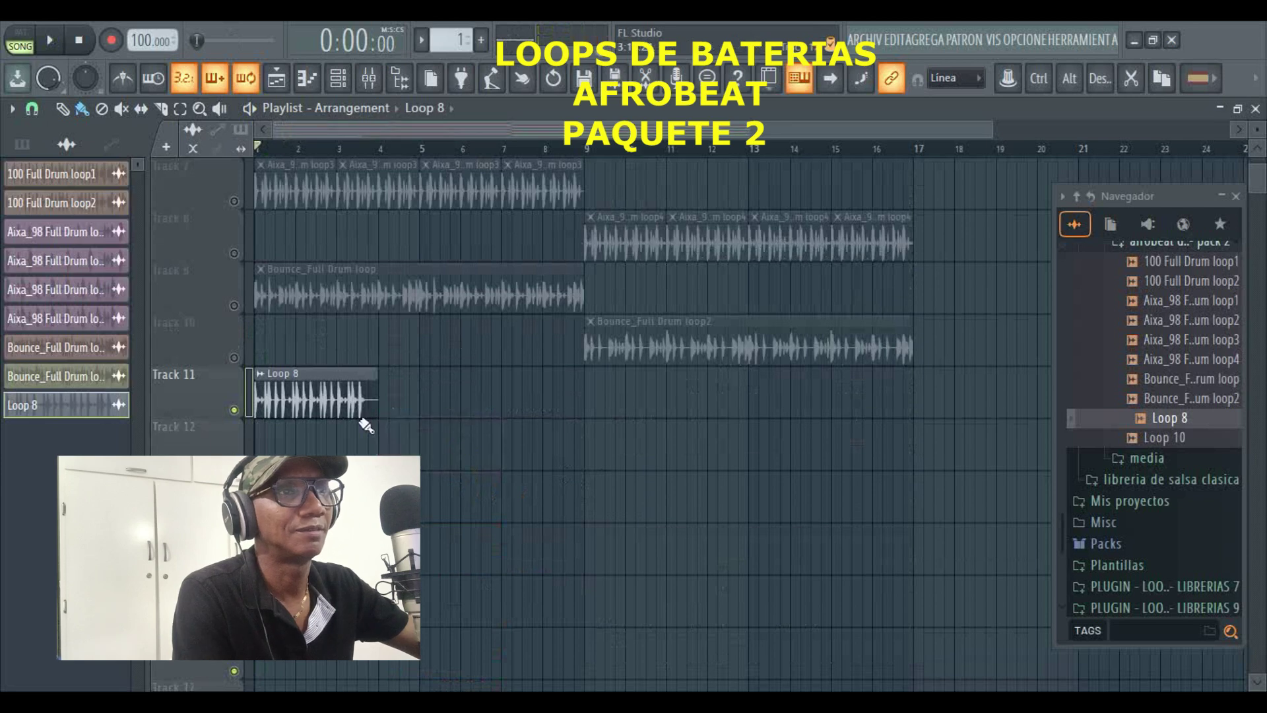
{"action": "double_click", "coordinate": [310, 396]}
{"action": "left_click", "coordinate": [594, 386]}
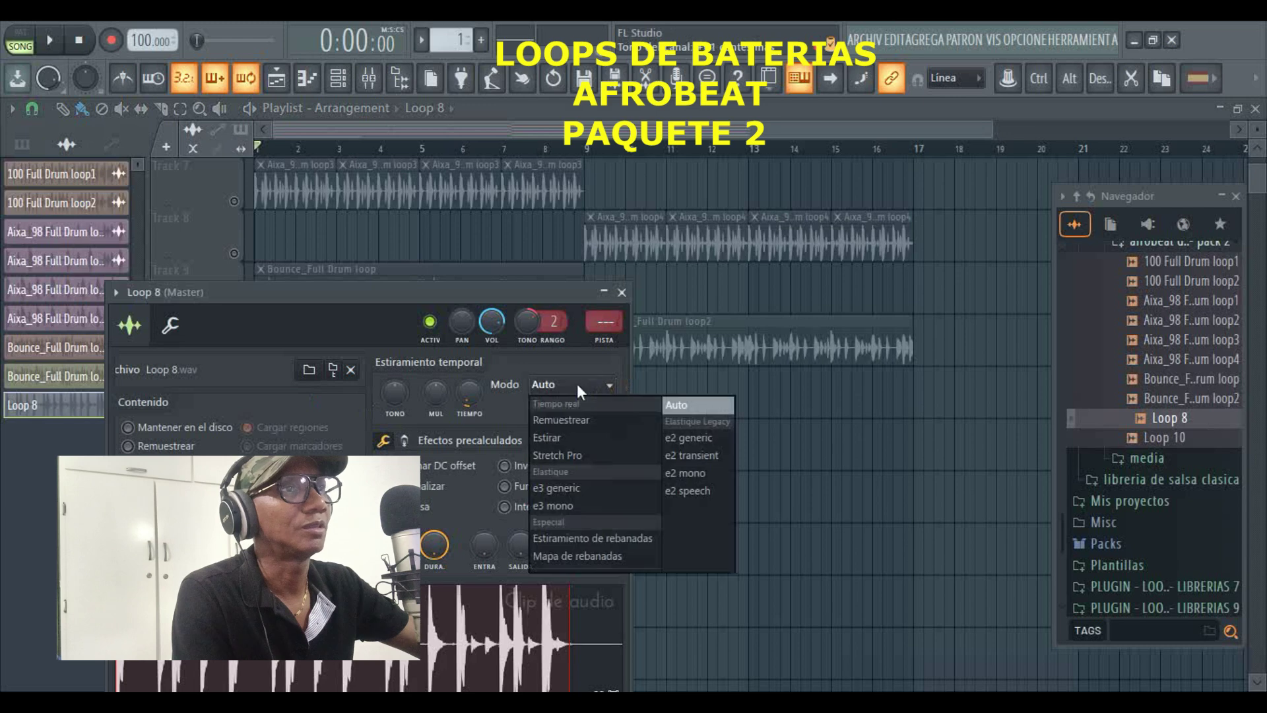
{"action": "left_click", "coordinate": [588, 434]}
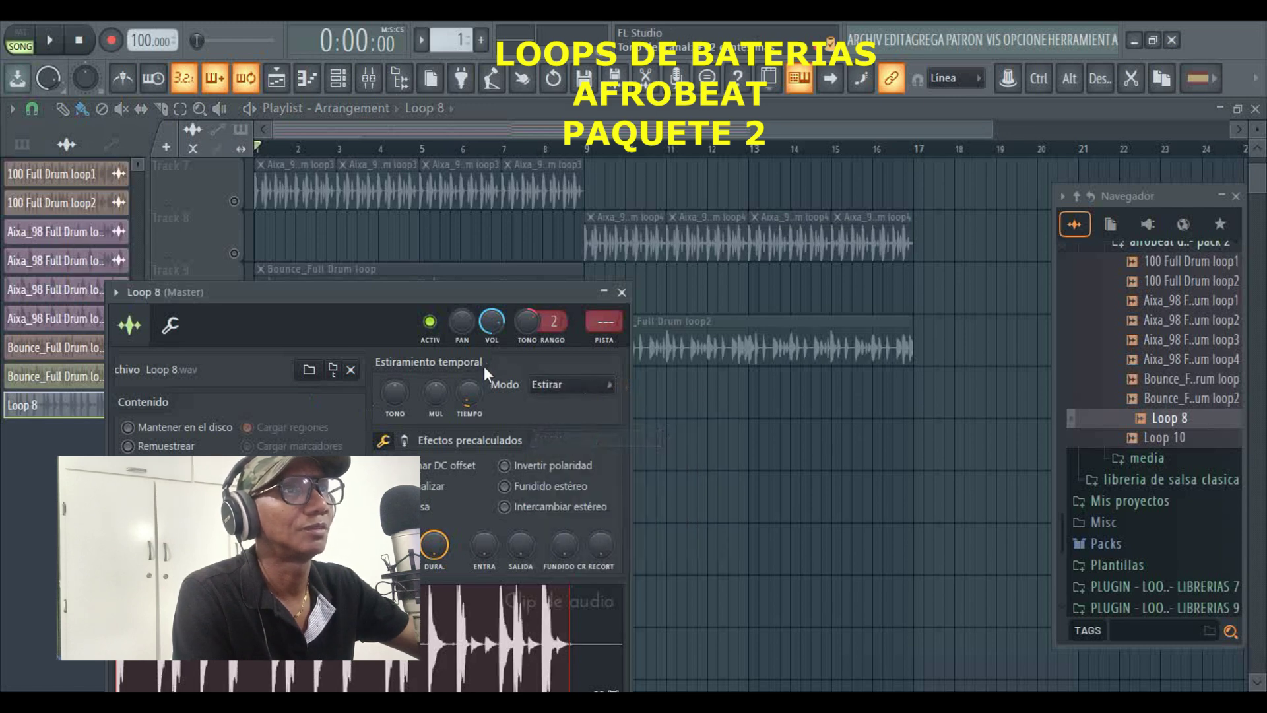
{"action": "left_click_drag", "start_coordinate": [380, 288], "coordinate": [834, 290]}
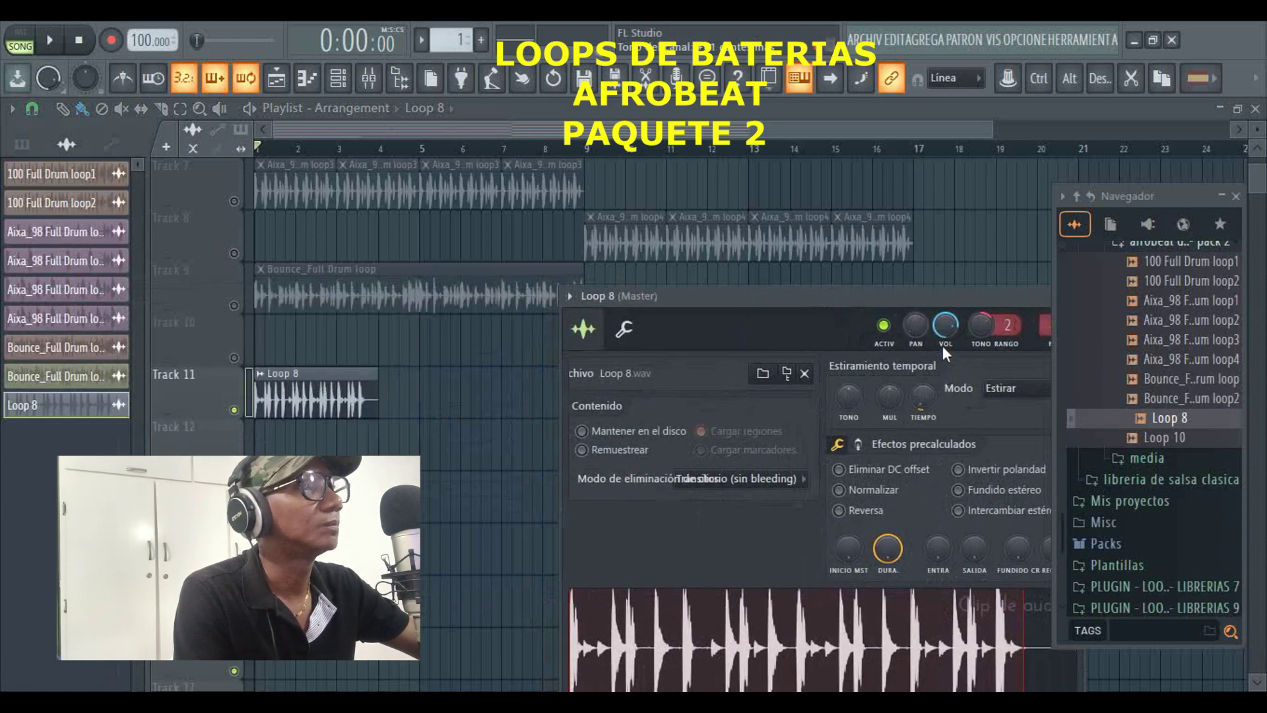
Lengthen the Loop 8 clip slightly by adjusting its stretch time, playing the arrangement after each adjustment to check the fit
{"action": "mouse_move", "coordinate": [924, 396]}
{"action": "left_mouse_down"}
{"action": "mouse_move", "coordinate": [923, 375]}
{"action": "mouse_move", "coordinate": [924, 390]}
{"action": "left_mouse_up"}
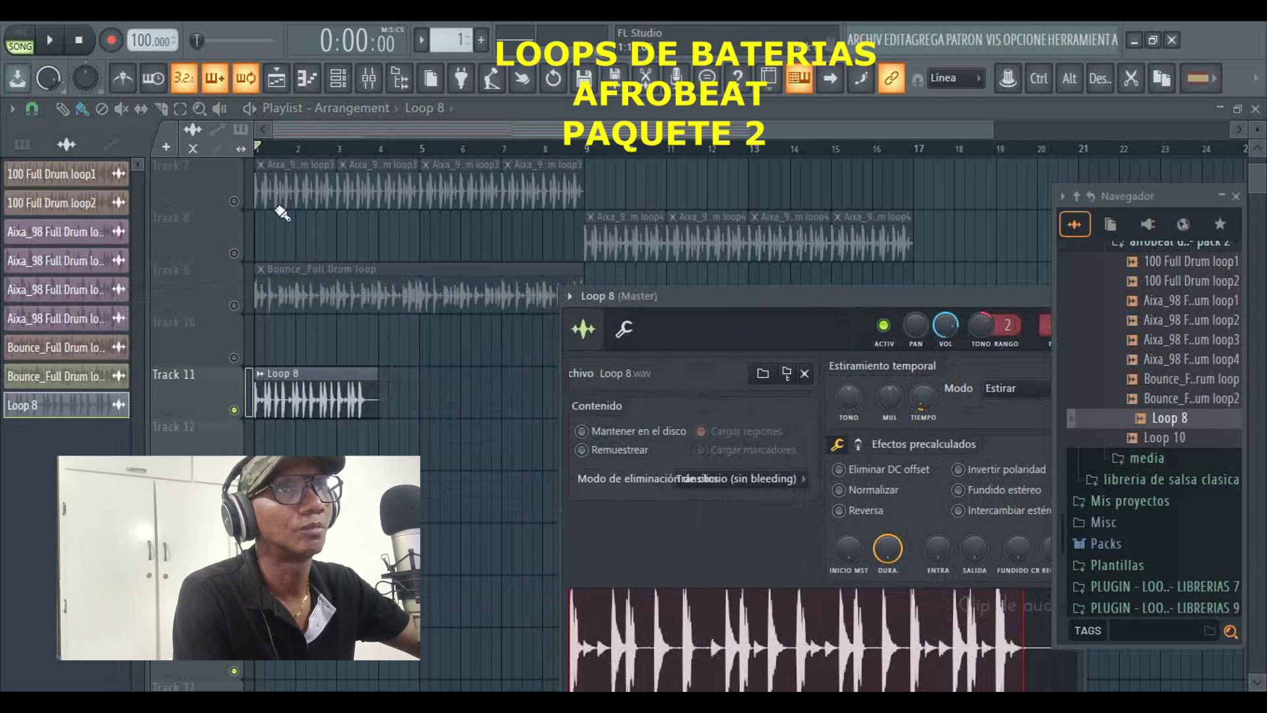
{"action": "key", "text": "space"}
{"action": "key", "text": "space"}
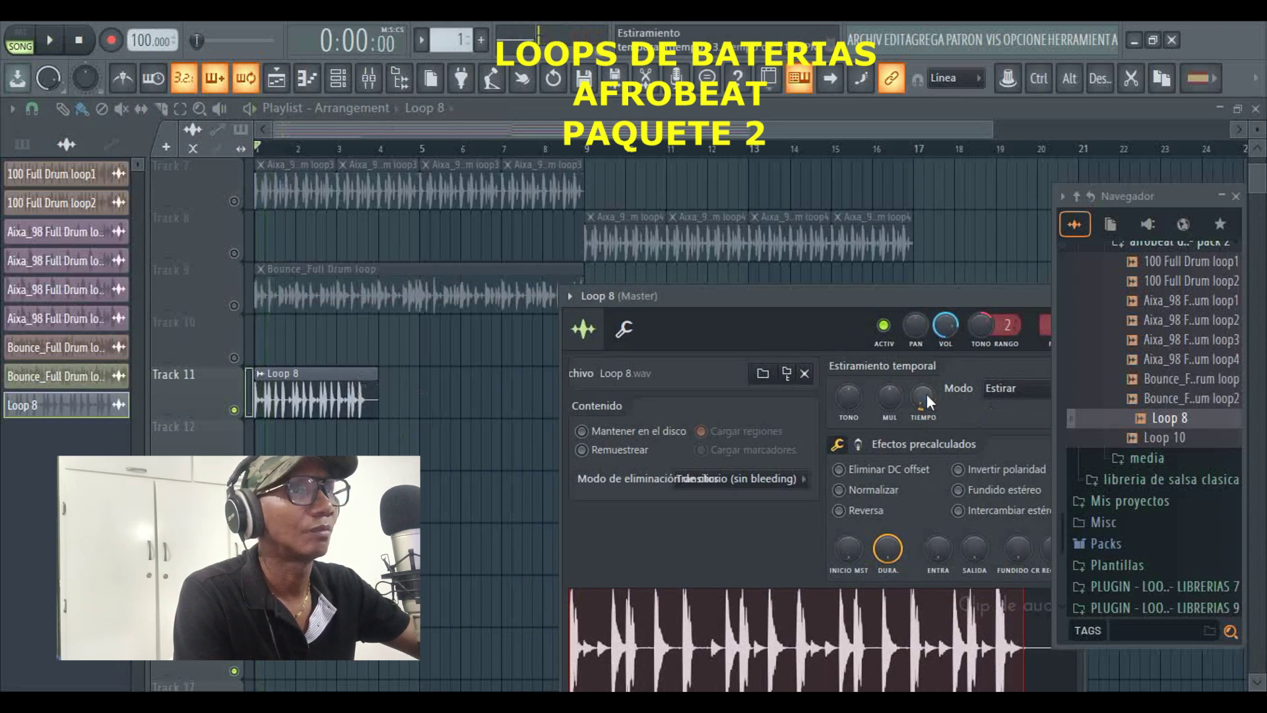
{"action": "left_click_drag", "start_coordinate": [923, 396], "coordinate": [923, 388]}
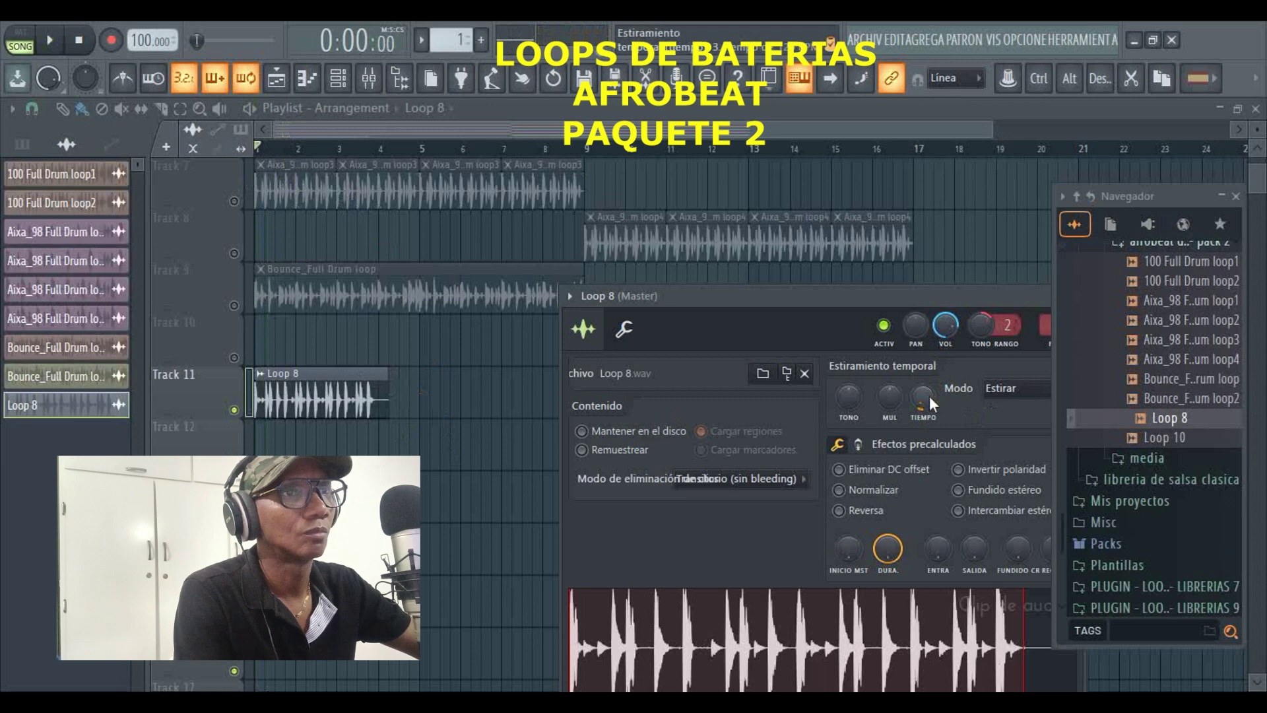
{"action": "key", "text": "space"}
{"action": "key", "text": "space"}
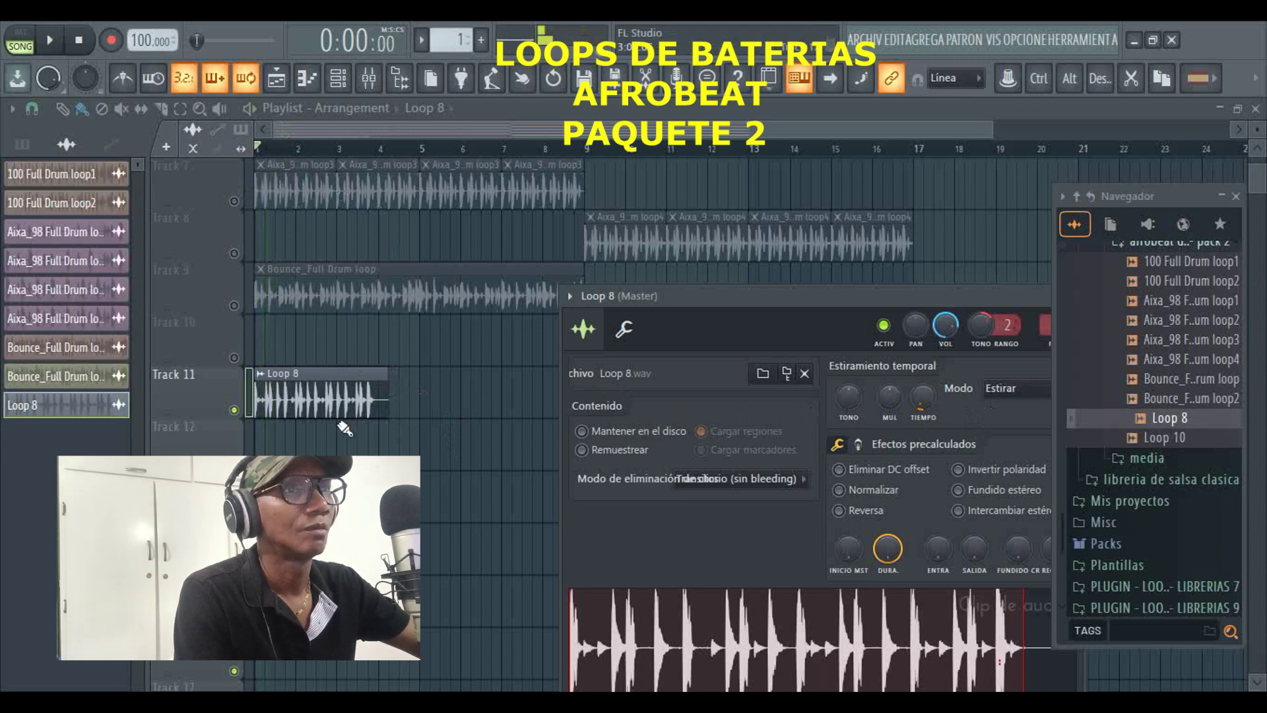
Remove the Loop 8 clip from Track 11
{"action": "right_click", "coordinate": [357, 408]}
{"action": "scroll", "coordinate": [1221, 501], "scroll_direction": "up", "scroll_amount": 5}
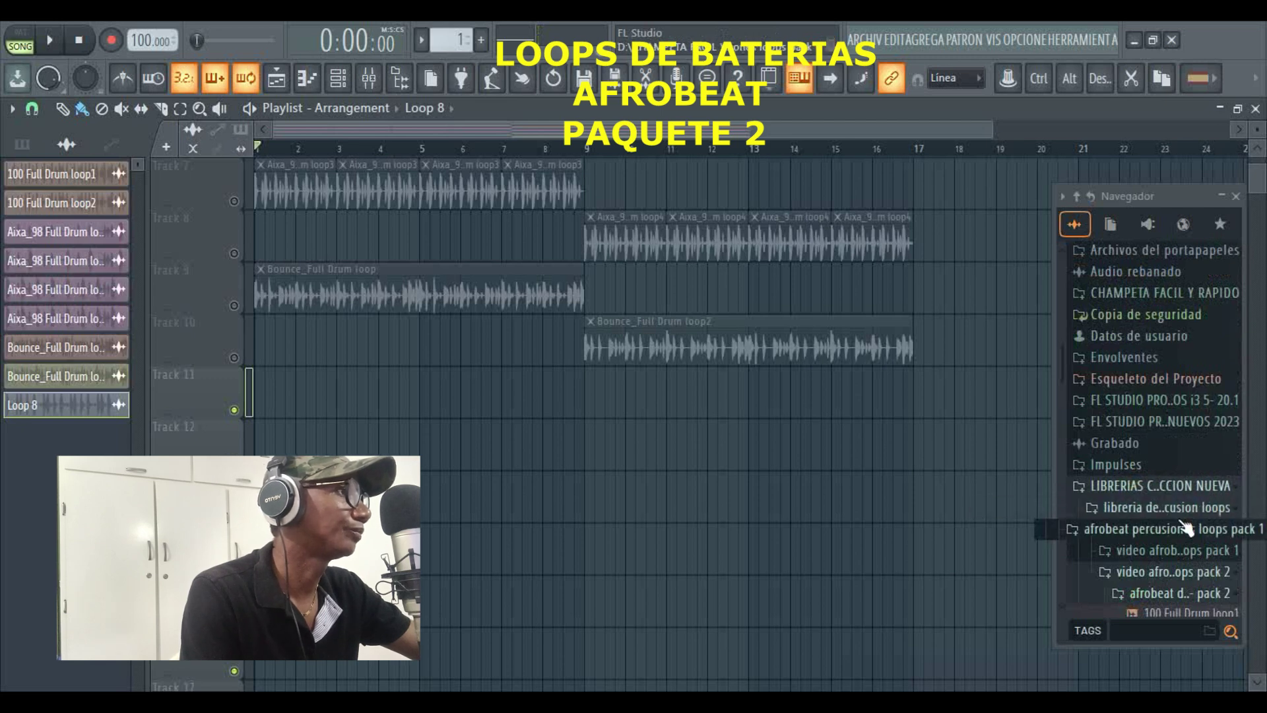
{"action": "scroll", "coordinate": [830, 488], "scroll_direction": "up", "scroll_amount": 6}
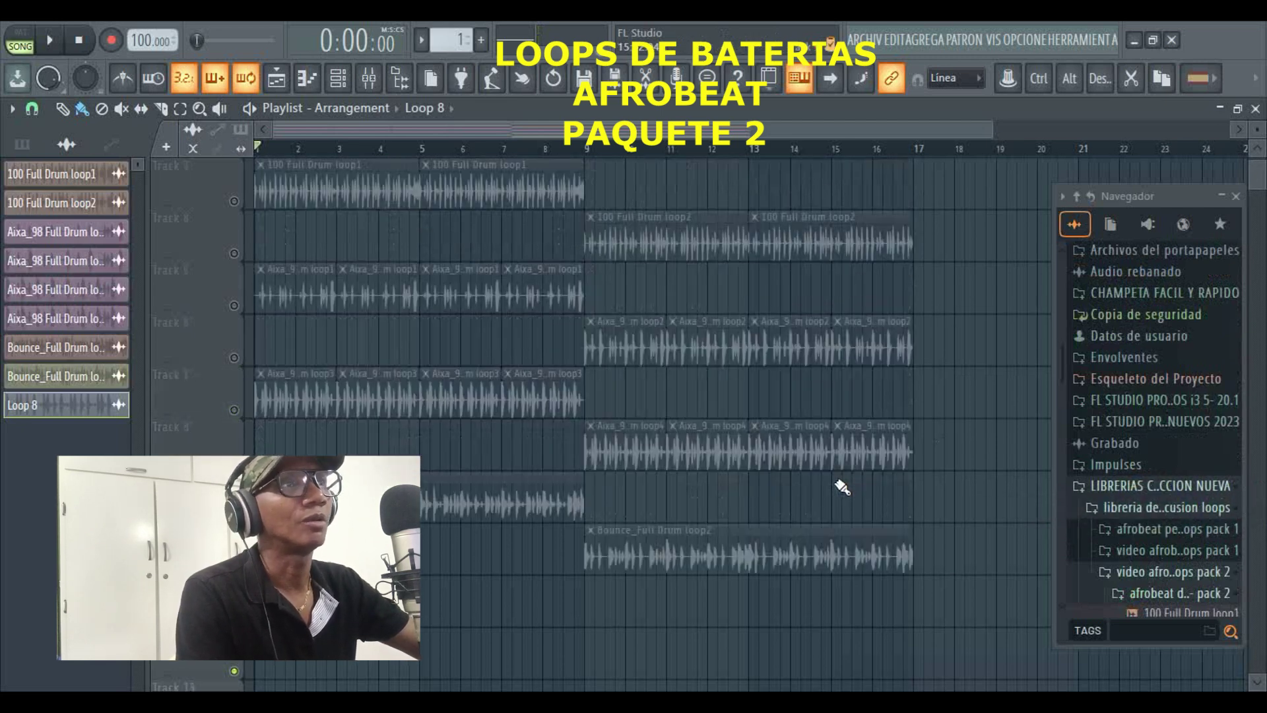
{"action": "scroll", "coordinate": [1000, 140], "scroll_direction": "down", "scroll_amount": 3}
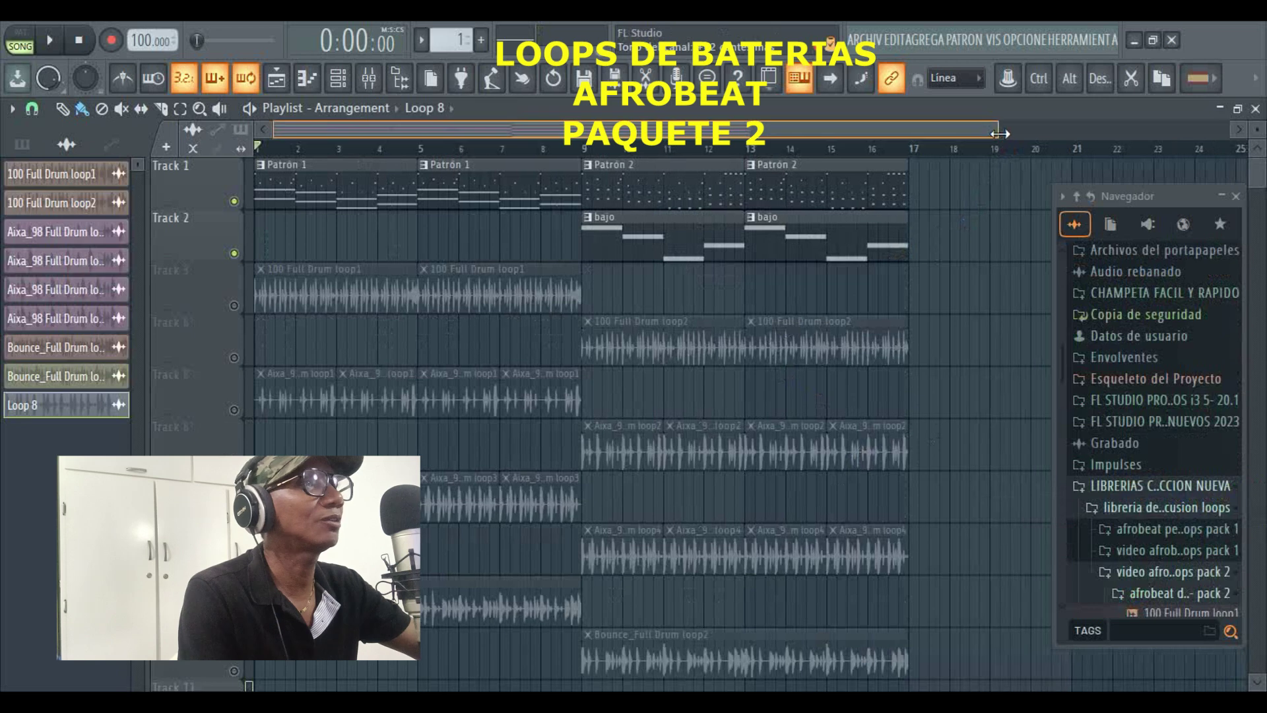
{"action": "scroll", "coordinate": [970, 383], "scroll_direction": "down", "scroll_amount": 2}
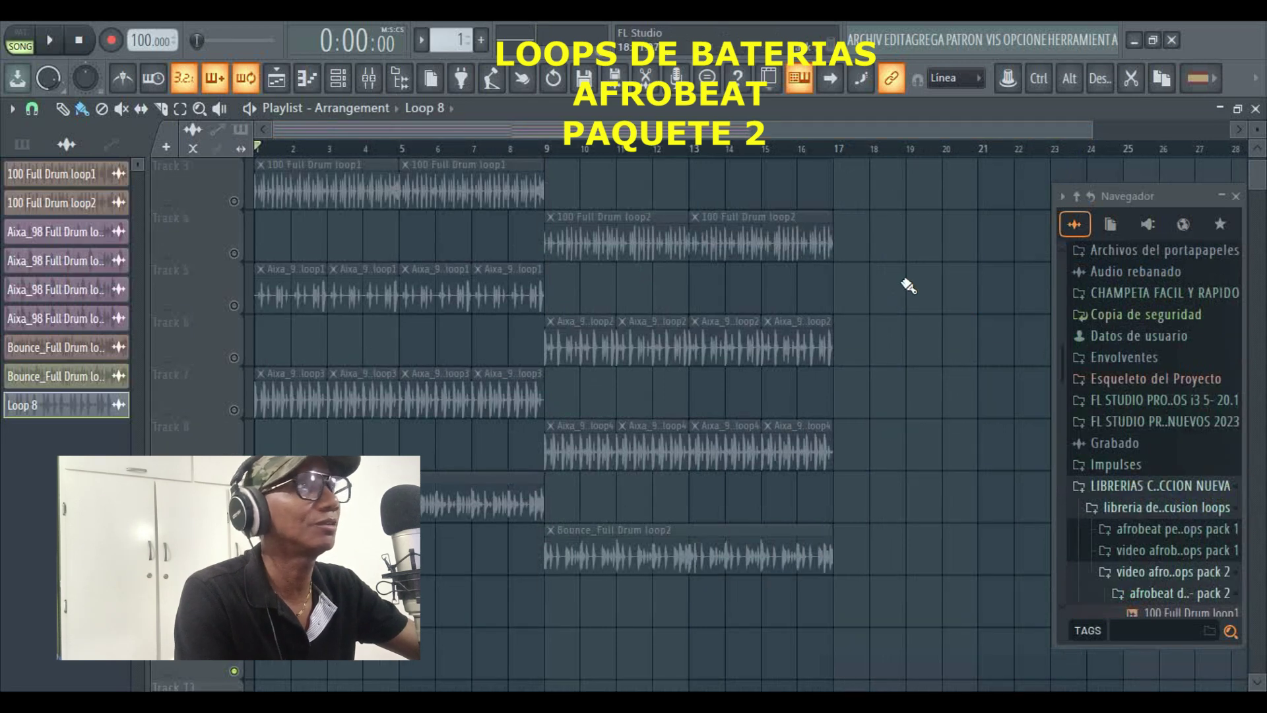
{"action": "left_click_drag", "start_coordinate": [1093, 128], "coordinate": [1137, 129]}
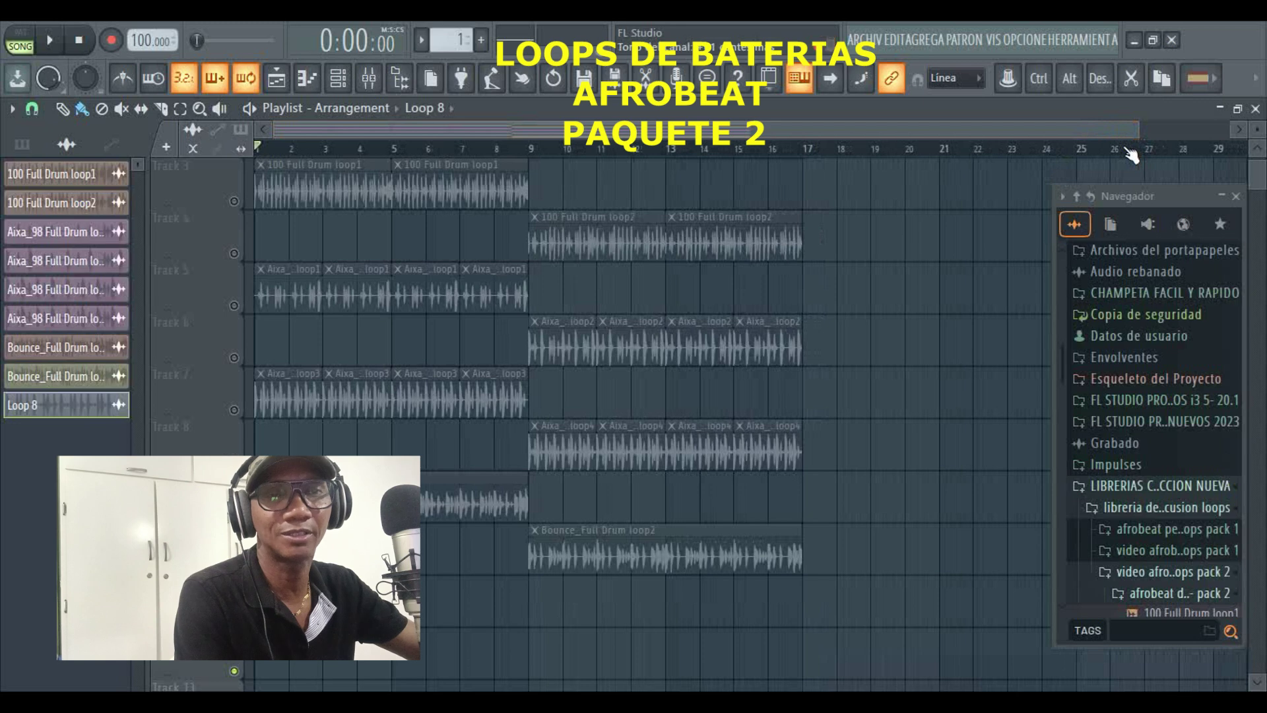